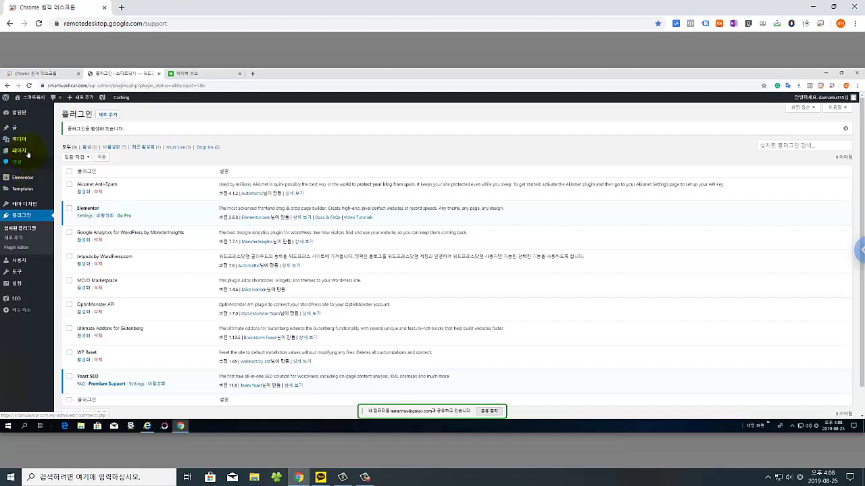
# Move the "안녕하세요!" post to the trash and dismiss the Yoast SEO Premium notice.
pyautogui.moveTo(18, 128)
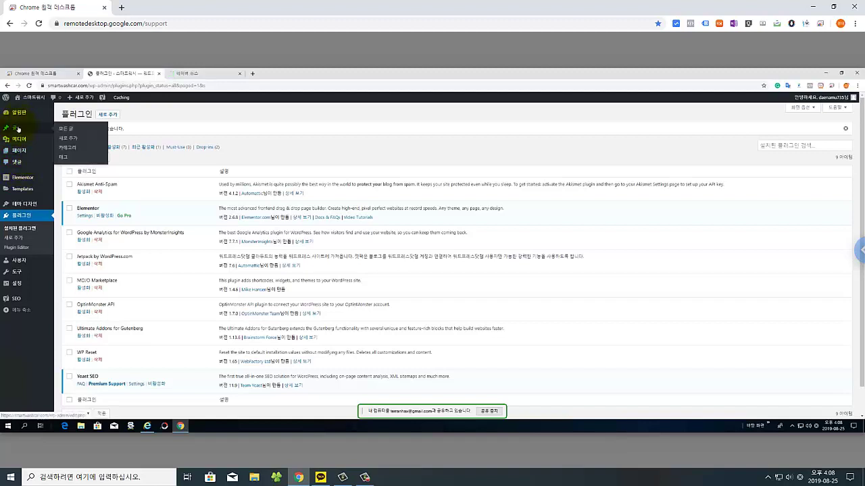
pyautogui.click(19, 129)
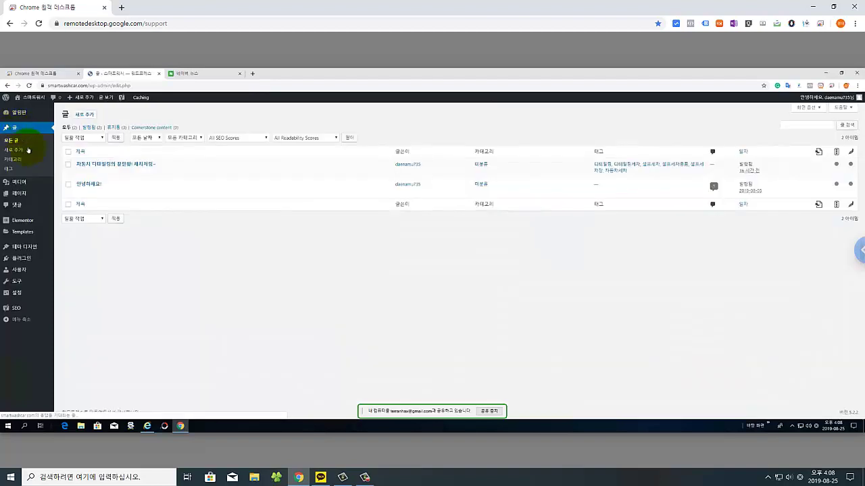
pyautogui.moveTo(83, 174)
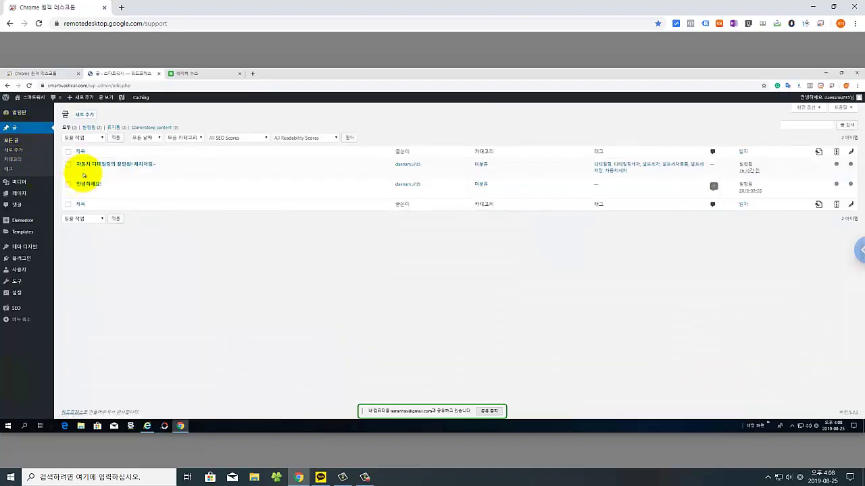
pyautogui.moveTo(81, 190)
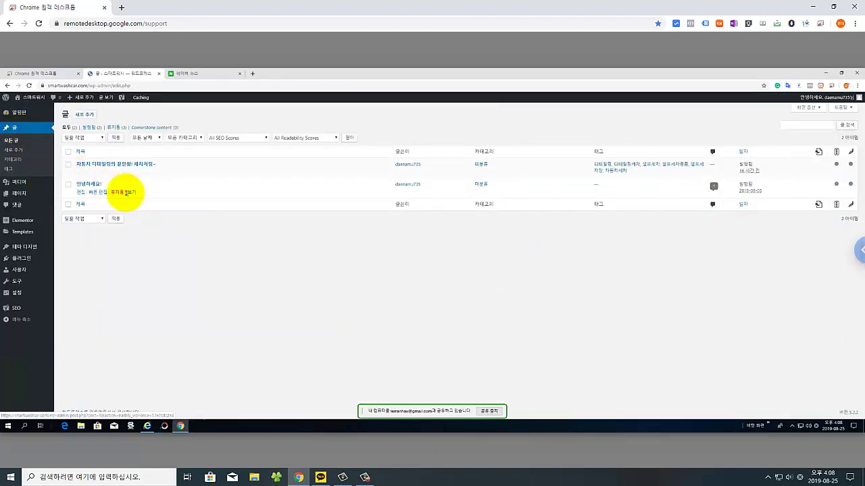
pyautogui.click(119, 194)
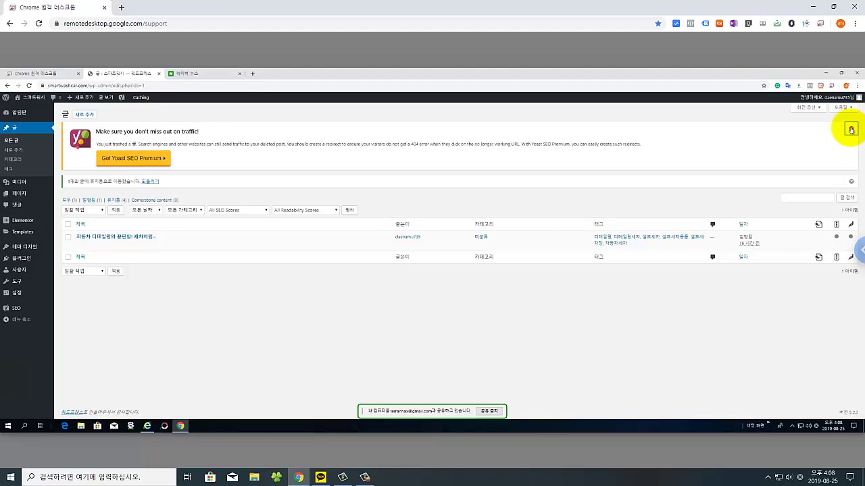
pyautogui.click(850, 130)
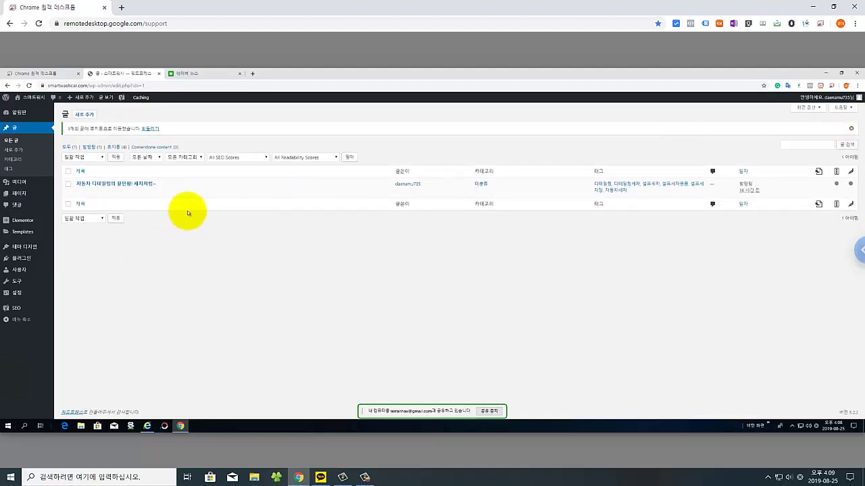
# Open the post "자동차 디테일링의 끝판왕! 새차처럼~" for editing and find its Yoast SEO section.
pyautogui.moveTo(98, 194)
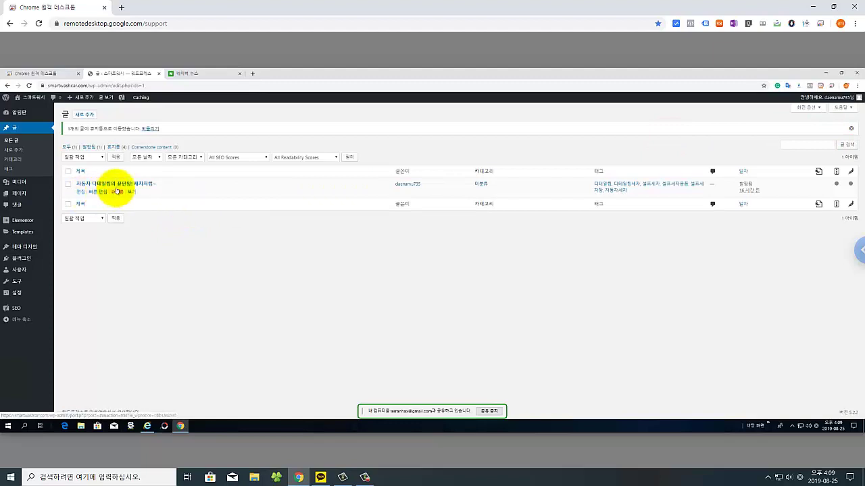
pyautogui.click(125, 184)
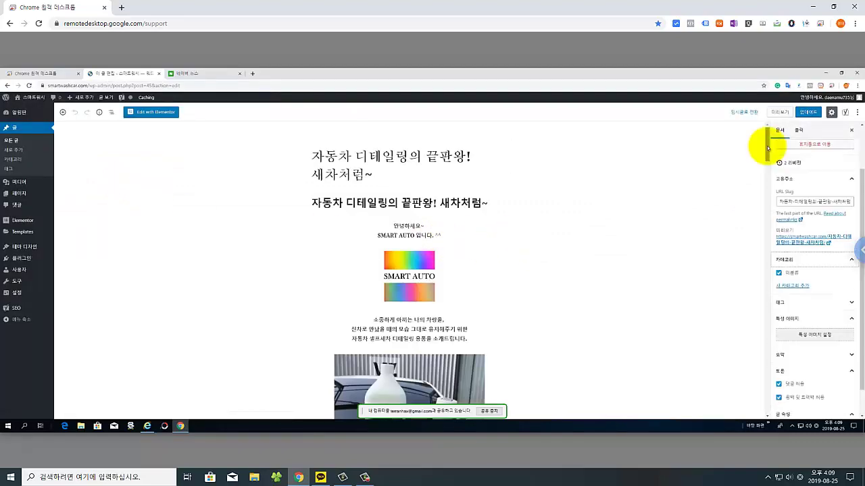
pyautogui.scroll(-2, 772, 231)
pyautogui.scroll(-10, 767, 257)
pyautogui.moveTo(769, 285); pyautogui.dragTo(764, 459)
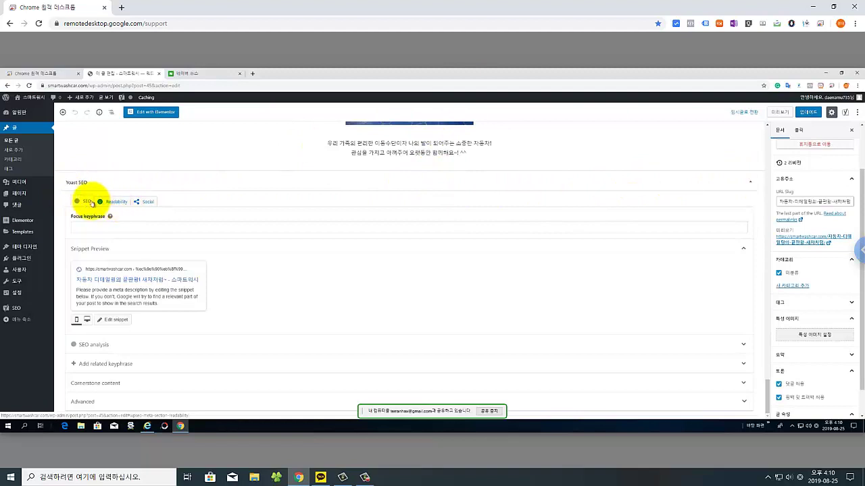
# Show the post's Yoast SEO social settings and examine the Facebook title, description and image fields.
pyautogui.click(152, 202)
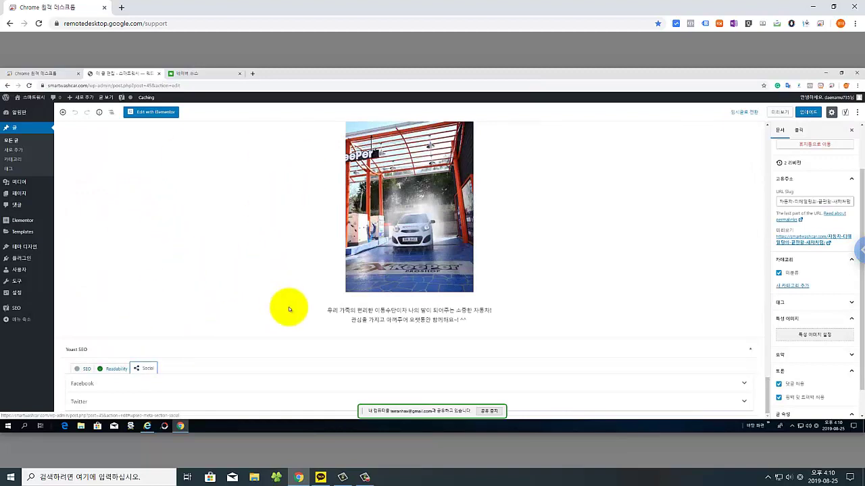
pyautogui.scroll(1, 319, 317)
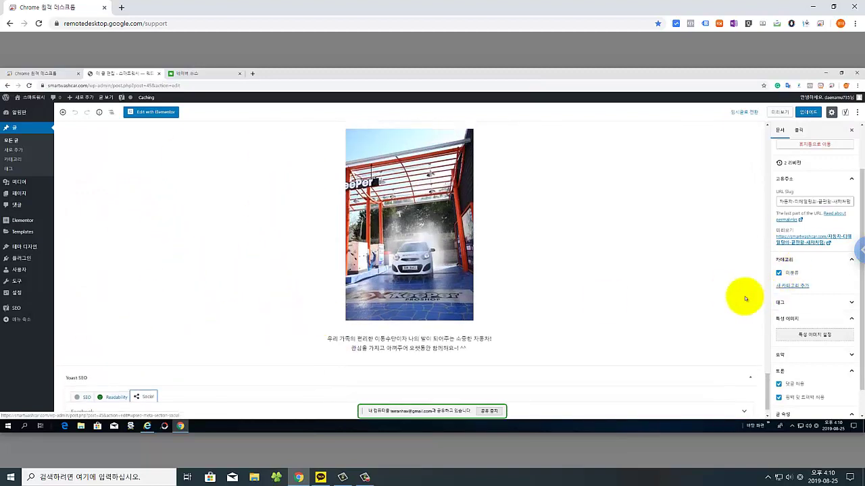
pyautogui.scroll(-1, 419, 323)
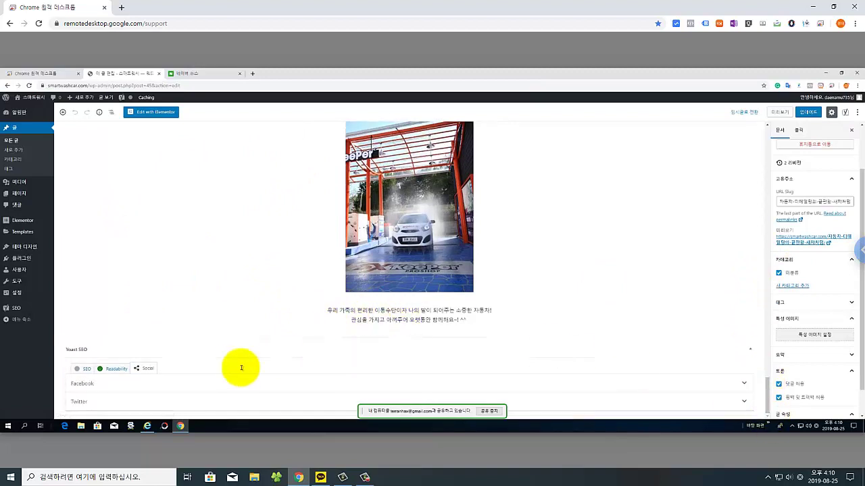
pyautogui.click(91, 388)
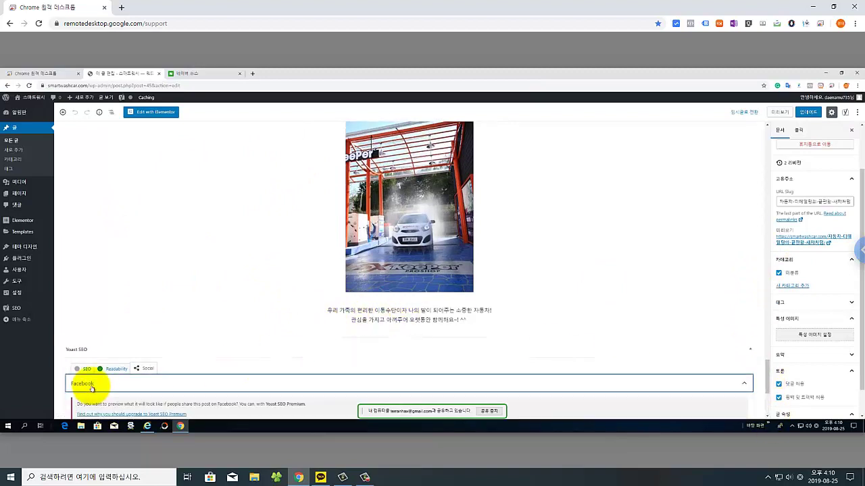
pyautogui.scroll(-4, 195, 361)
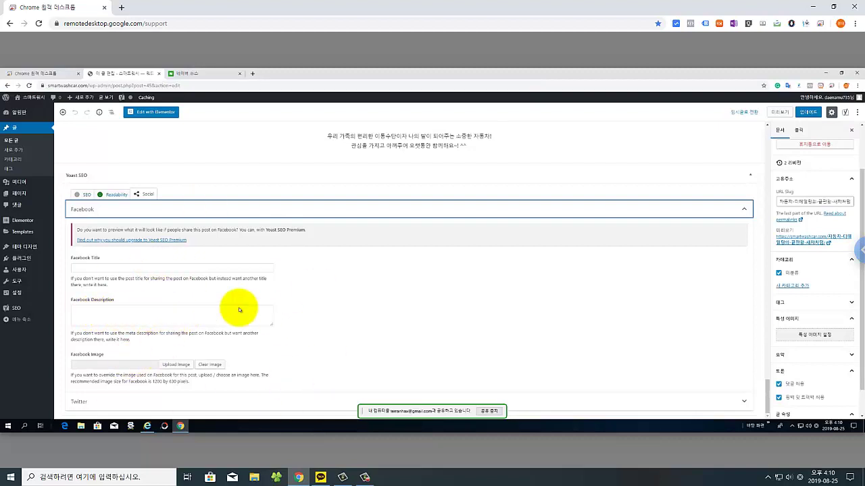
# Examine the post's Yoast readability analysis and compare it with the article's headings, paragraphs and sentences.
pyautogui.click(115, 195)
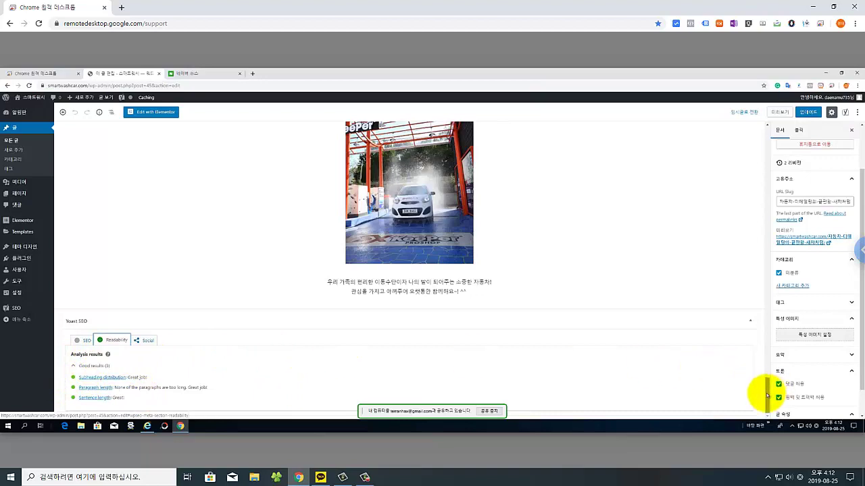
pyautogui.moveTo(771, 395); pyautogui.dragTo(762, 126)
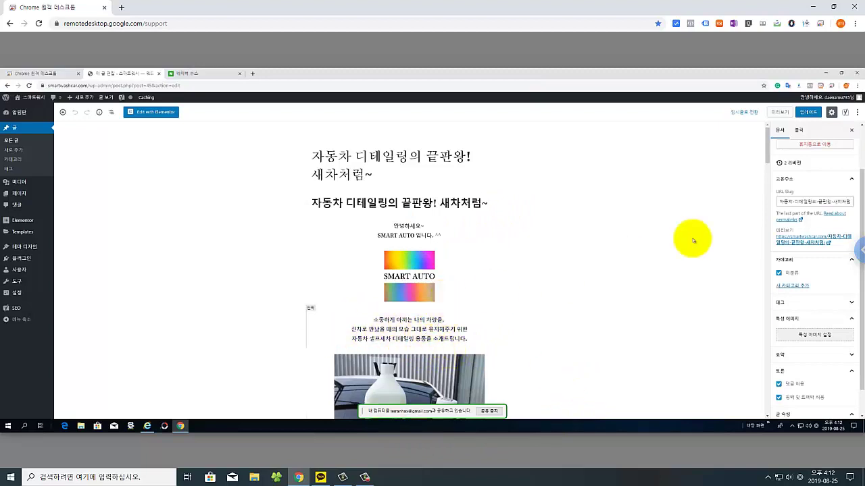
pyautogui.scroll(-8, 768, 183)
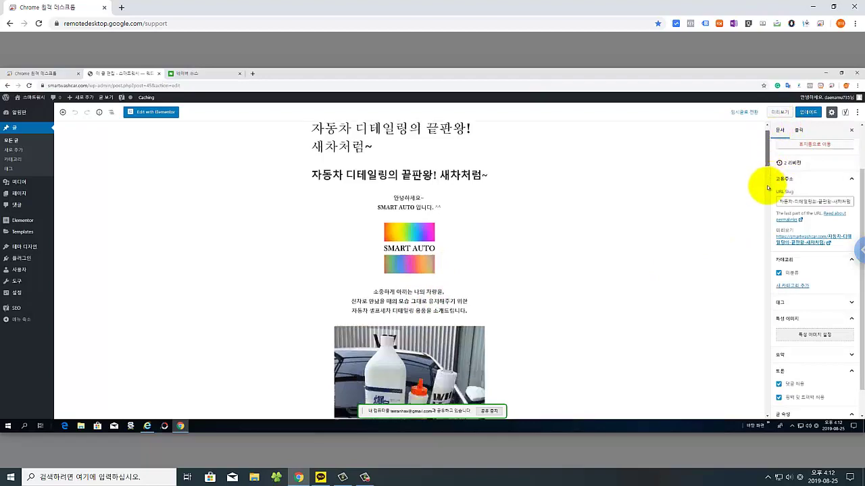
pyautogui.scroll(-10, 763, 368)
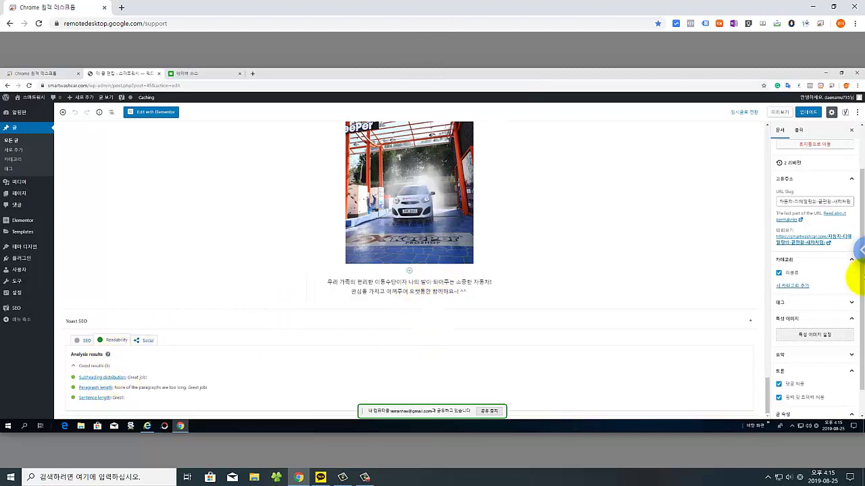
pyautogui.moveTo(766, 390); pyautogui.dragTo(756, 453)
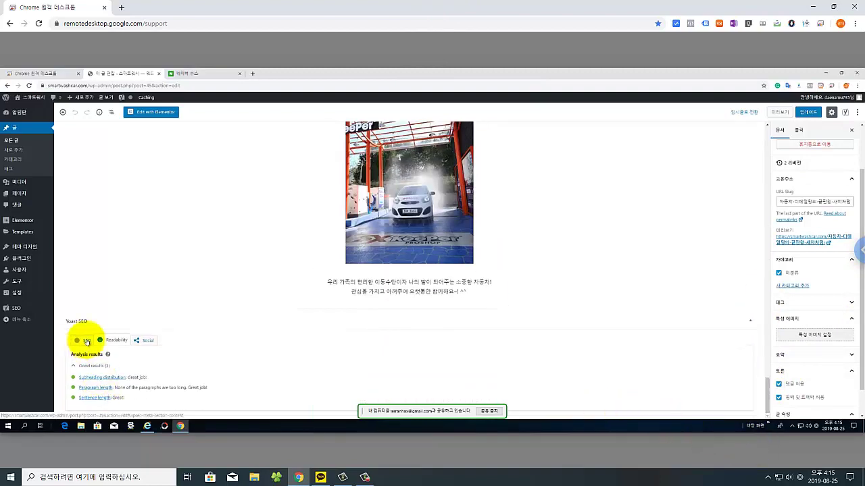
# Set the post's Yoast SEO focus keyphrase to "자동차 디테일링".
pyautogui.click(87, 342)
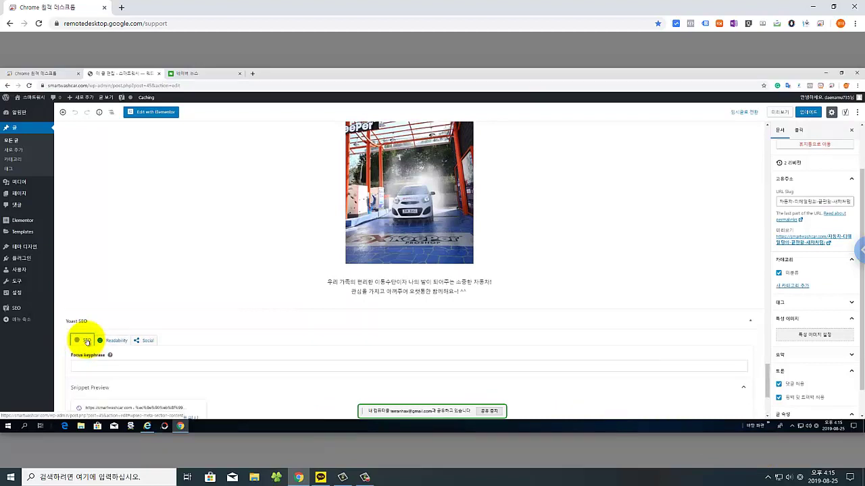
pyautogui.scroll(-2, 362, 328)
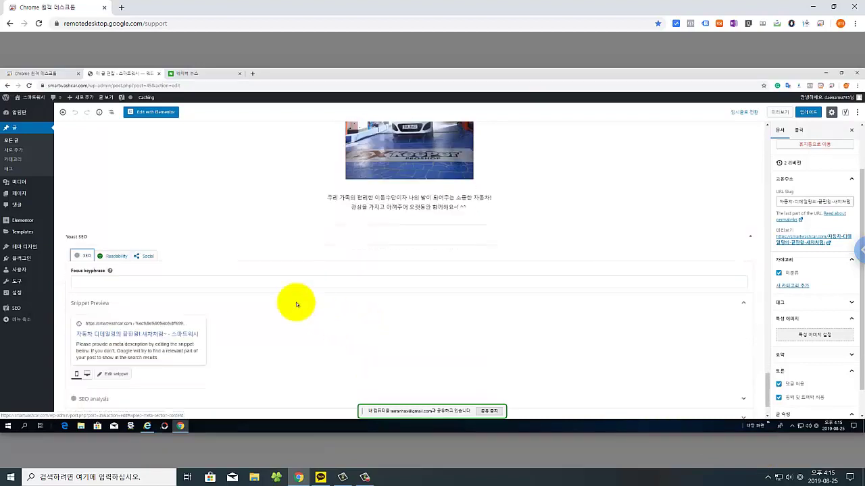
pyautogui.click(137, 282)
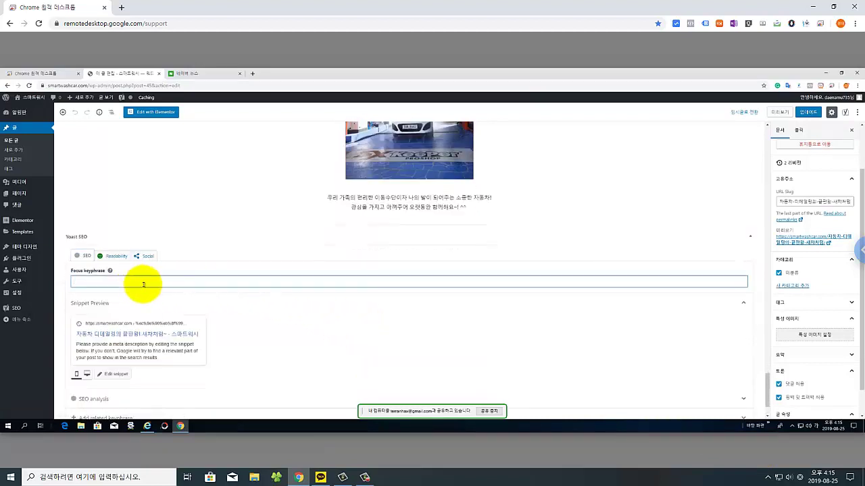
pyautogui.write('자동차 디테일링')
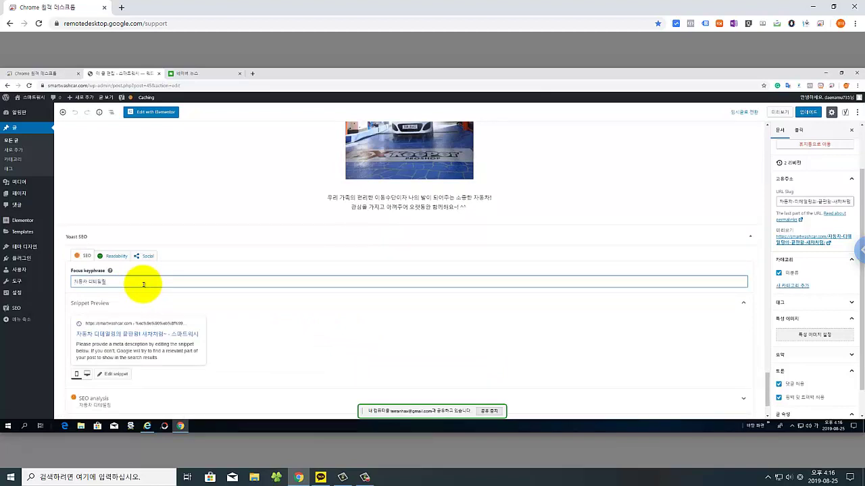
pyautogui.click(225, 295)
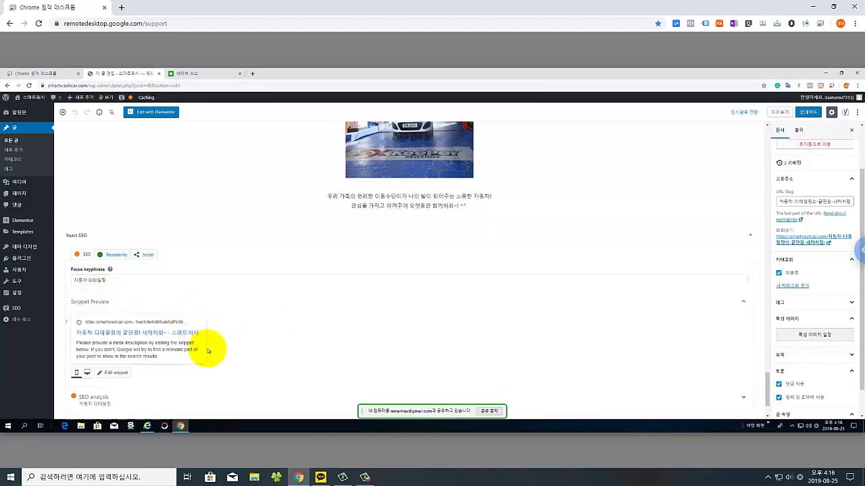
# Switch the snippet preview to the desktop version and open the snippet's meta description for editing.
pyautogui.scroll(-2, 209, 352)
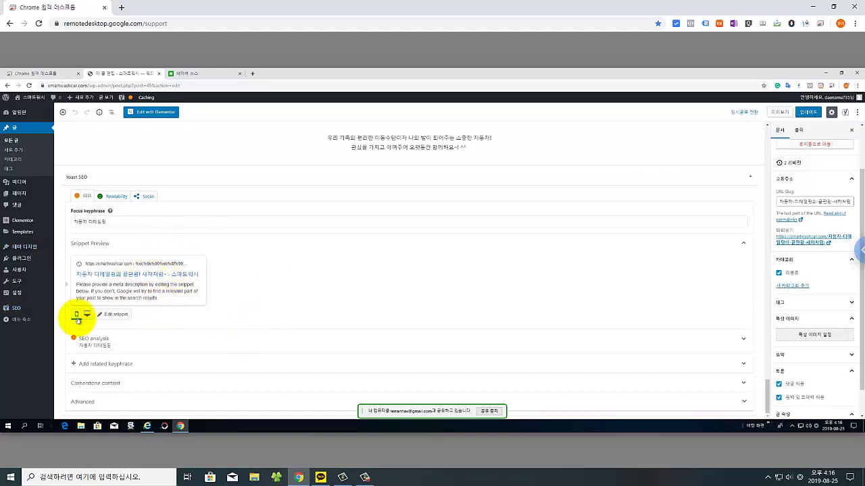
pyautogui.click(87, 315)
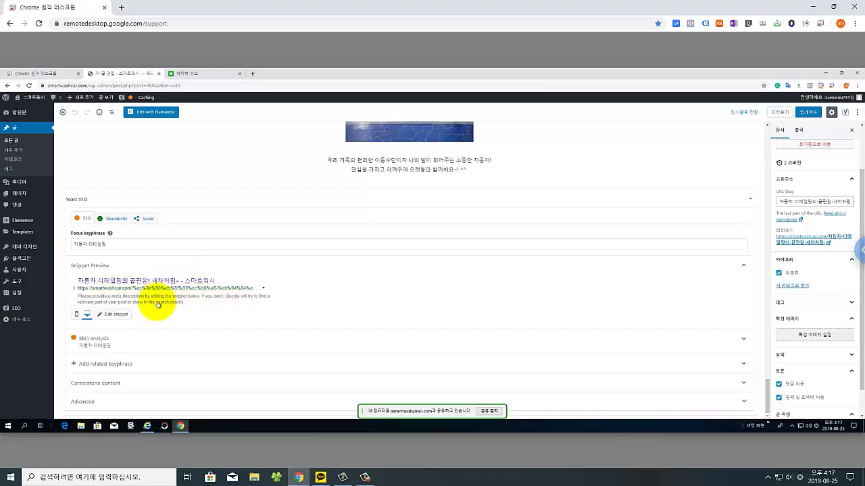
pyautogui.click(116, 315)
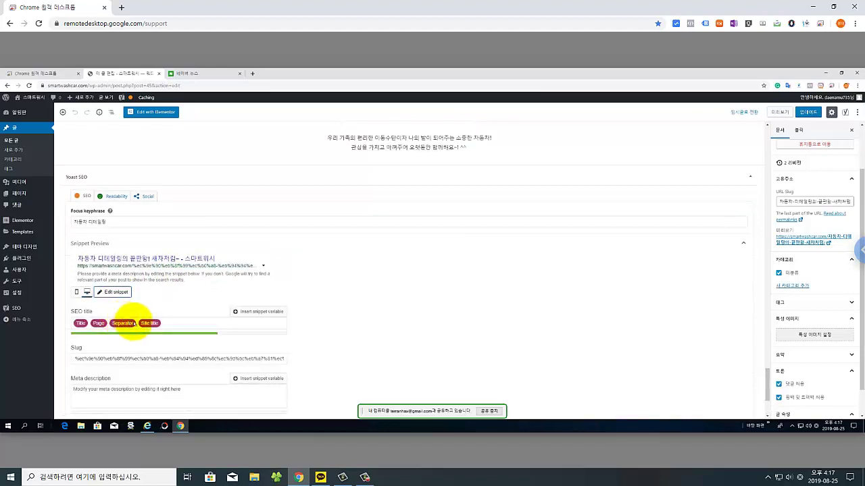
pyautogui.scroll(-1, 170, 317)
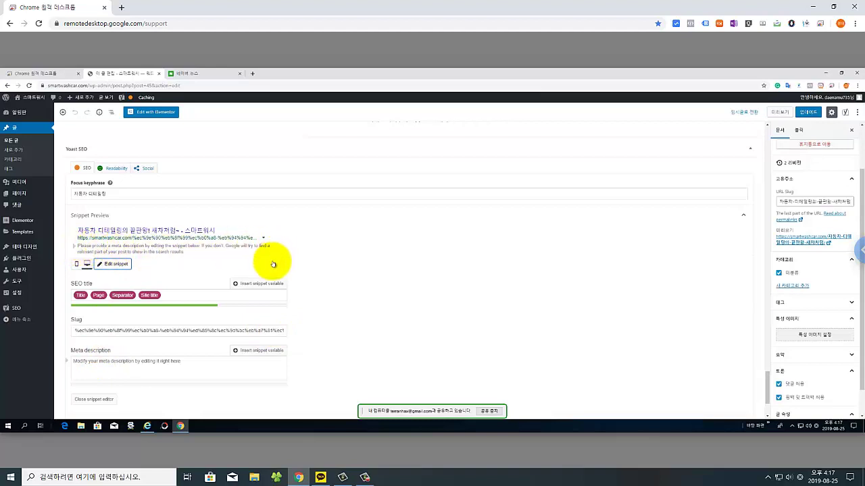
pyautogui.click(97, 352)
pyautogui.scroll(2, 428, 129)
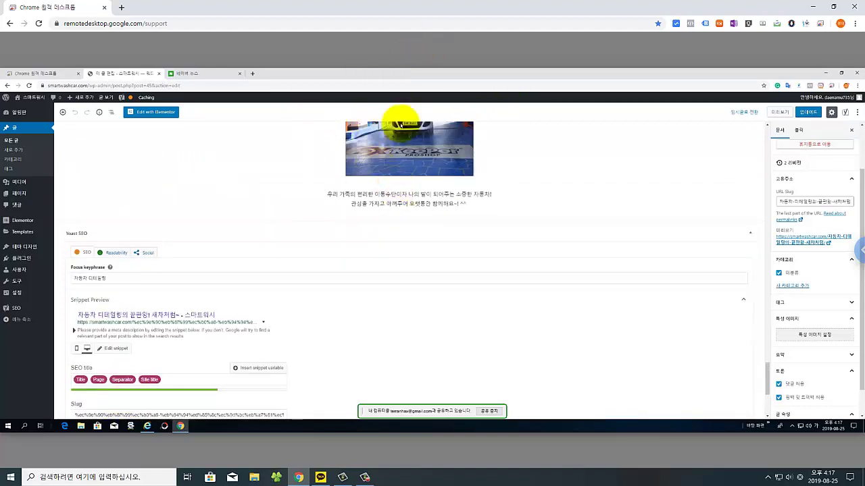
pyautogui.scroll(-3, 155, 375)
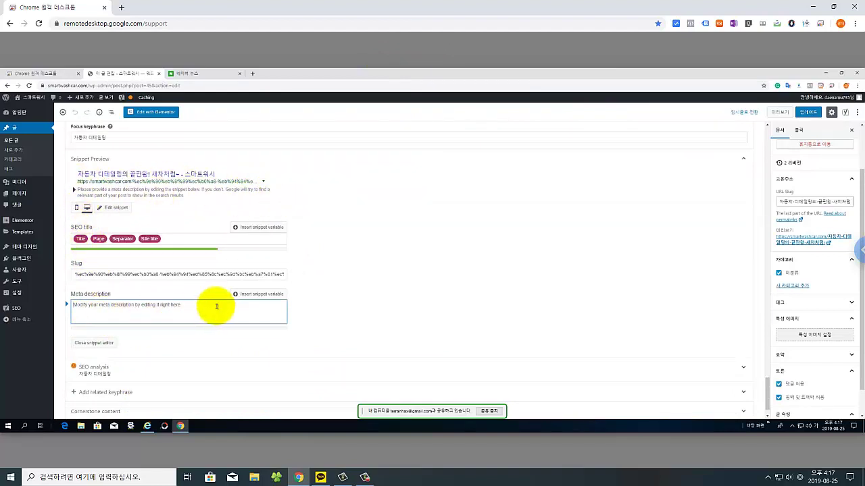
# Switch to the other browser tab and search Google for "자동차 디테일링".
pyautogui.hotkey('ctrl', 'Tab')
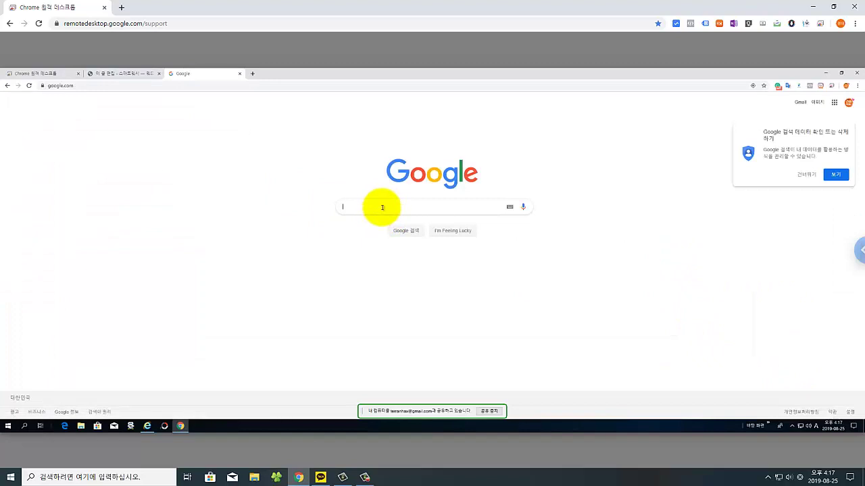
pyautogui.click(382, 207)
pyautogui.write('재')
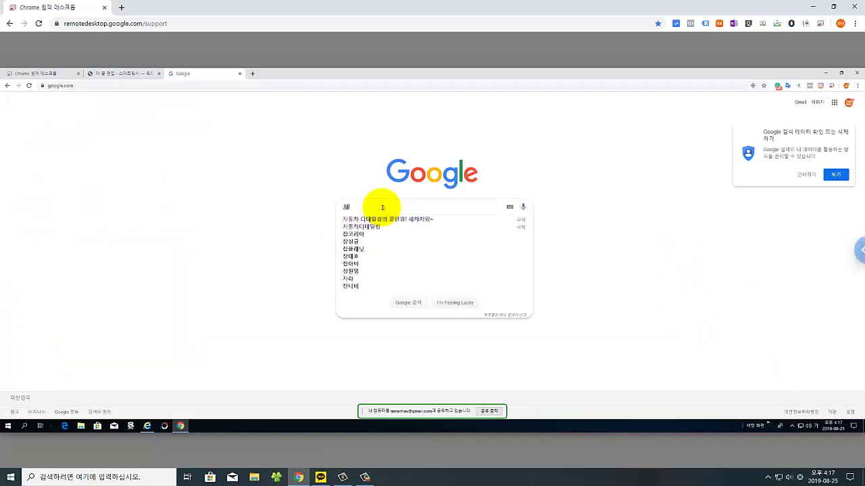
pyautogui.write('동차 ')
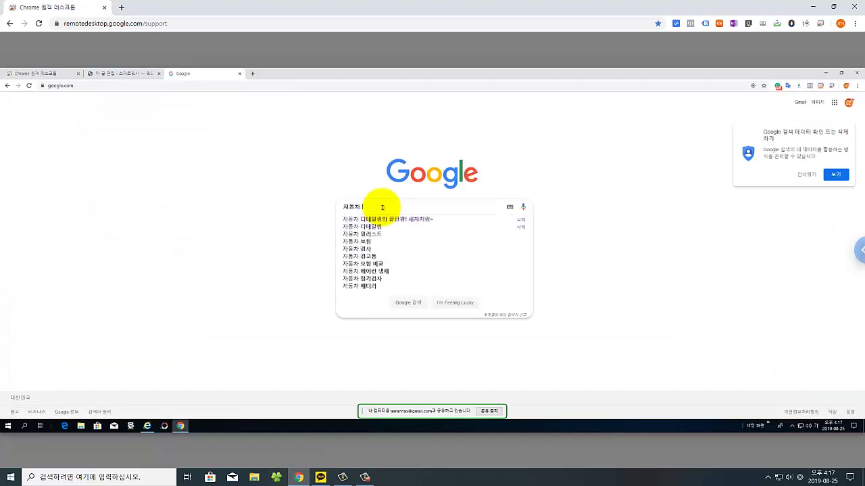
pyautogui.write('디테일링')
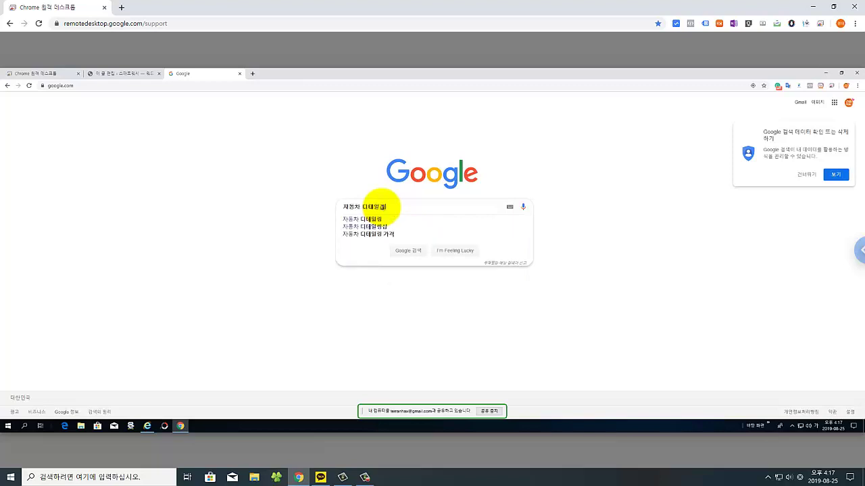
pyautogui.press('Return')
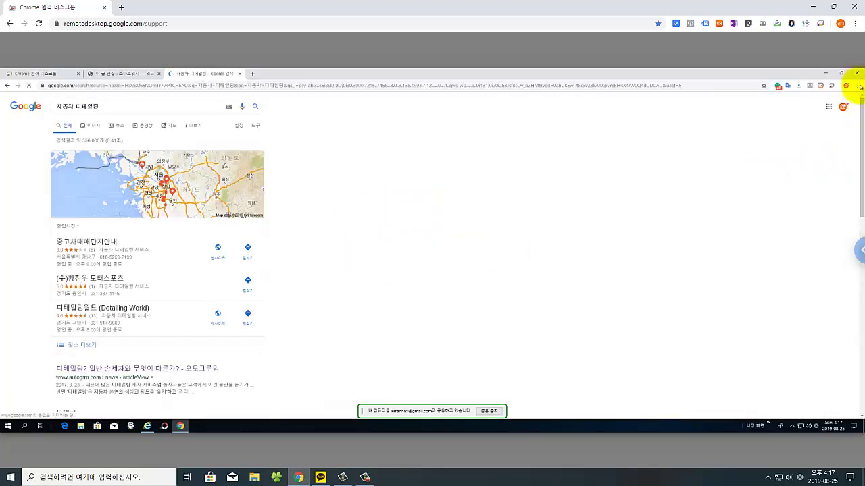
# Open a new incognito window and load google.com in it.
pyautogui.click(858, 88)
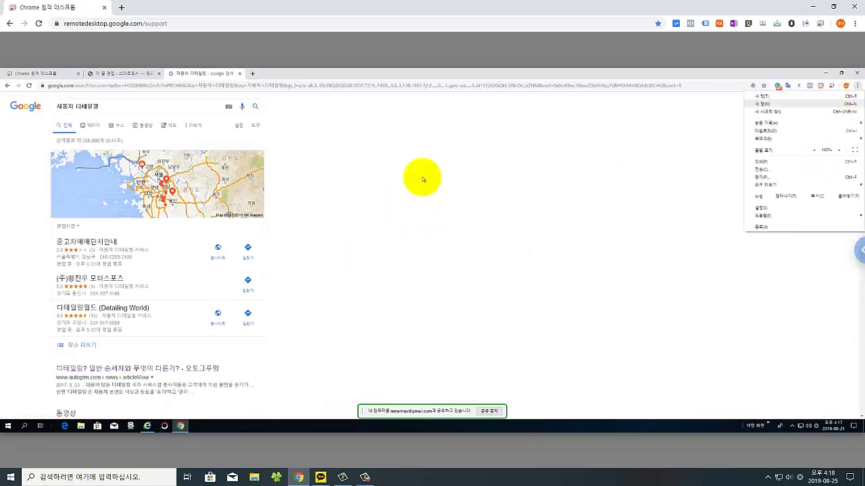
pyautogui.click(116, 106)
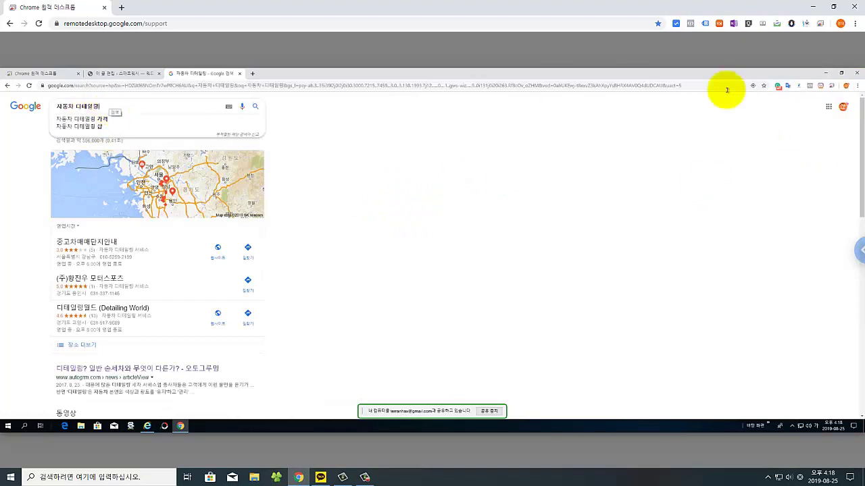
pyautogui.click(858, 86)
pyautogui.click(770, 116)
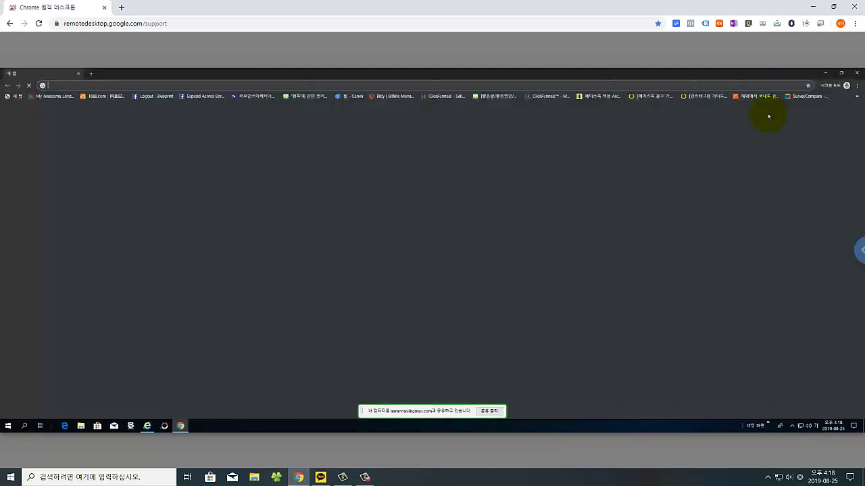
pyautogui.click(101, 86)
pyautogui.write('google.com')
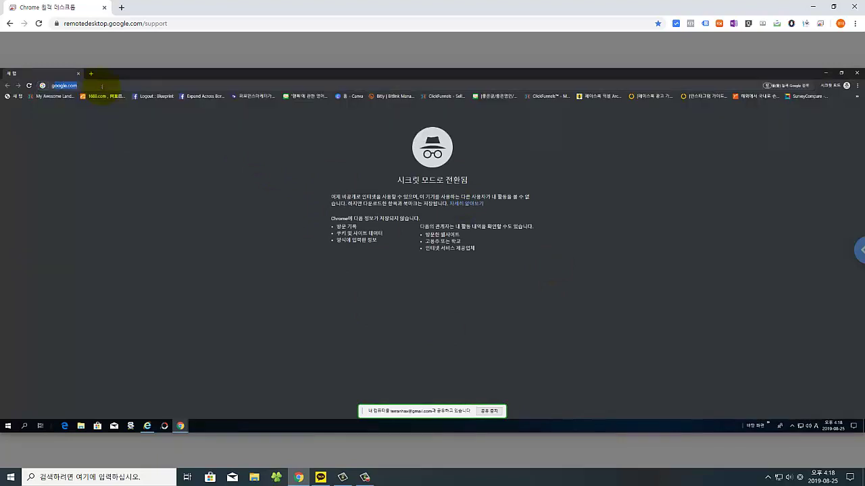
pyautogui.press('Return')
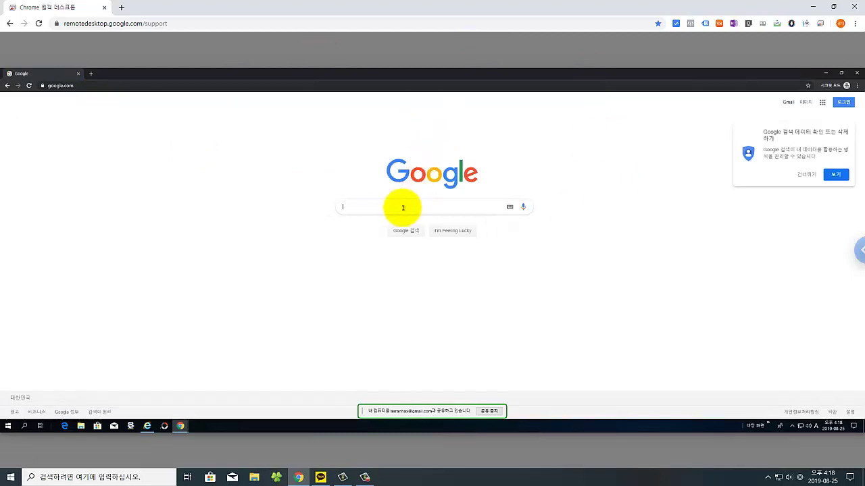
# Search Google for "자동차 디테일링" in the incognito window.
pyautogui.click(404, 208)
pyautogui.write('wk')
pyautogui.press('BackSpace')
pyautogui.press('BackSpace')
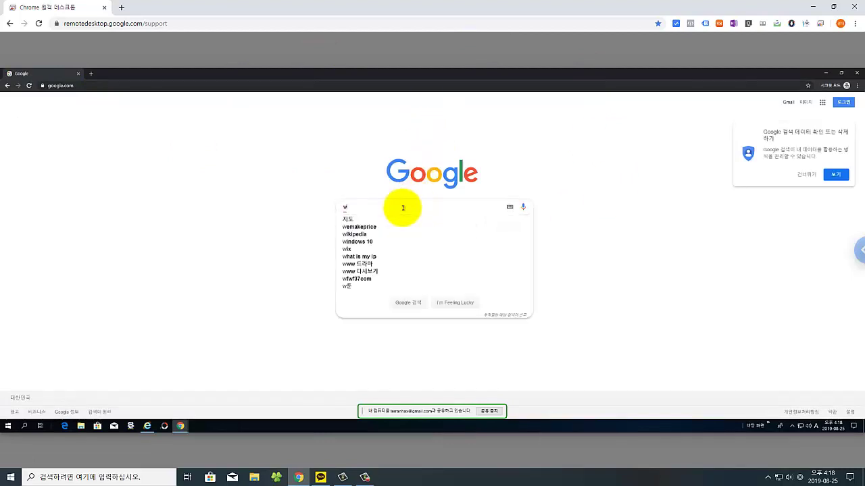
pyautogui.press('Hangul')
pyautogui.write('자동차 디테일링')
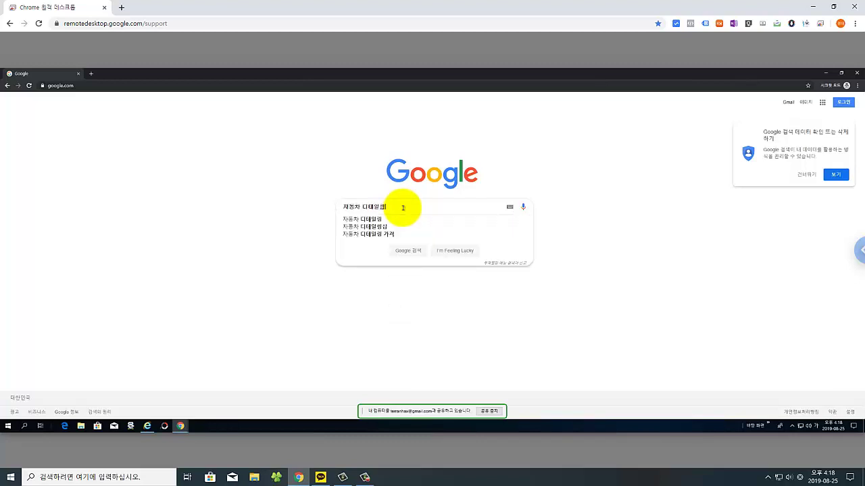
pyautogui.press('Return')
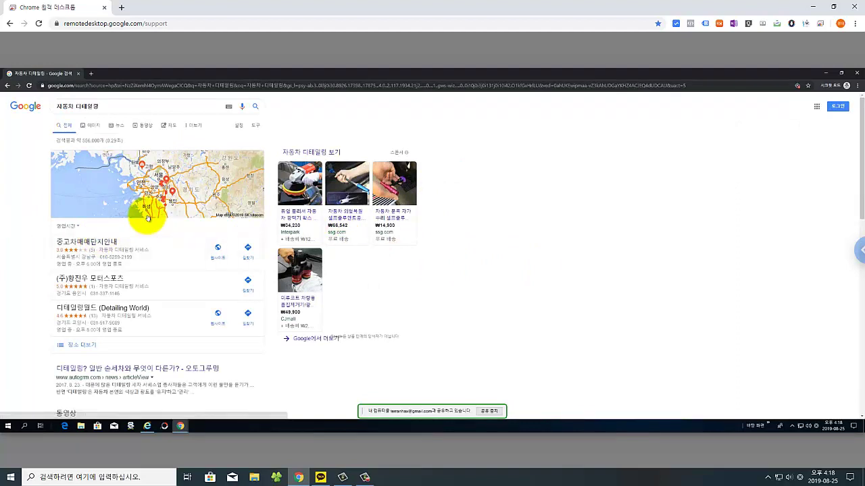
# Examine the incognito search results for "자동차 디테일링", including the map listings, videos and article titles.
pyautogui.scroll(-1, 155, 275)
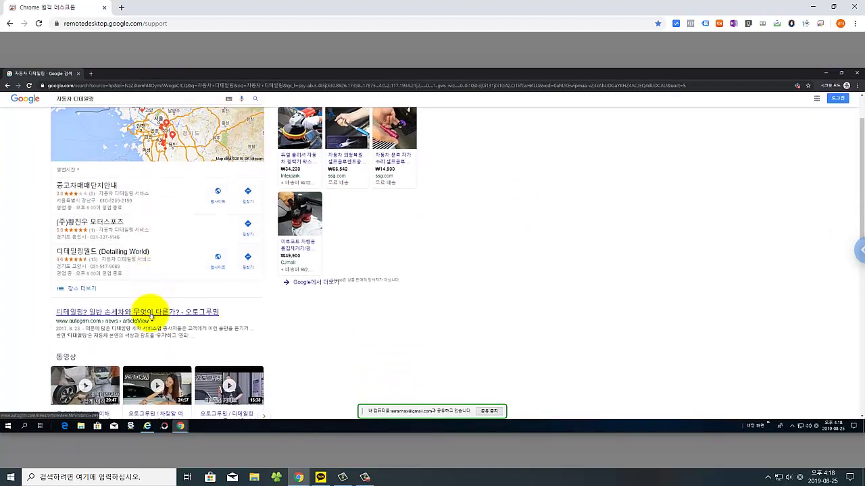
pyautogui.scroll(-2, 147, 301)
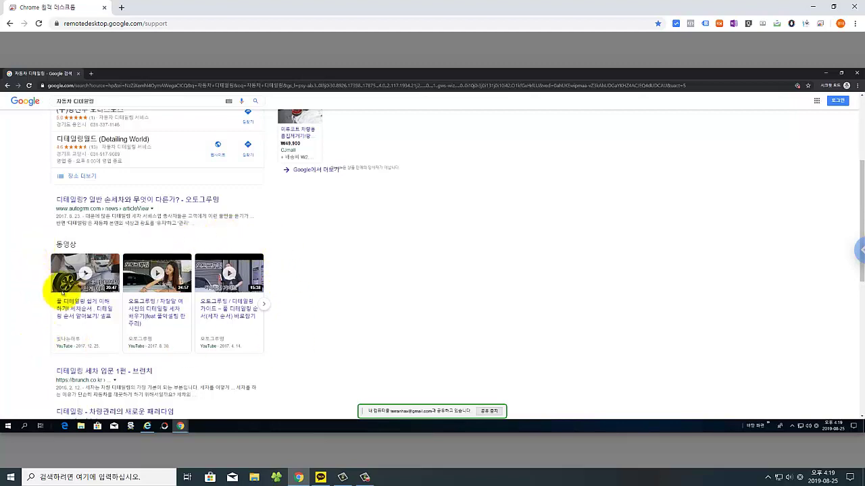
pyautogui.scroll(1, 99, 110)
pyautogui.scroll(1, 100, 110)
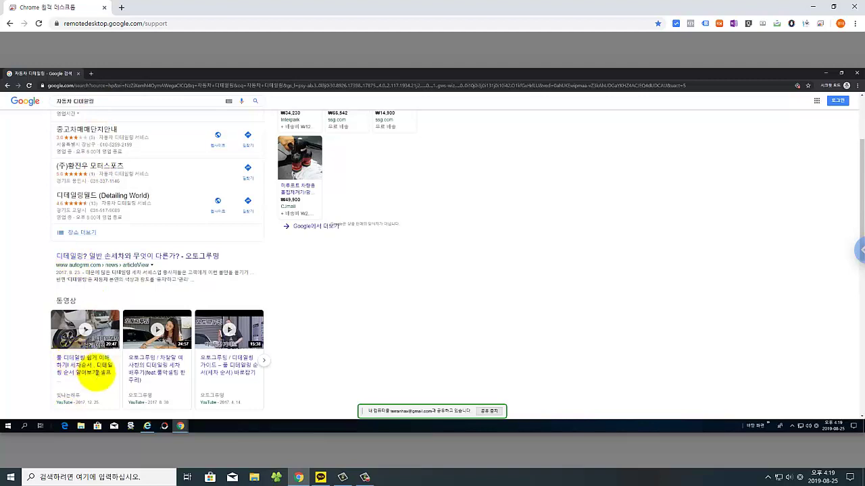
pyautogui.scroll(-2, 63, 310)
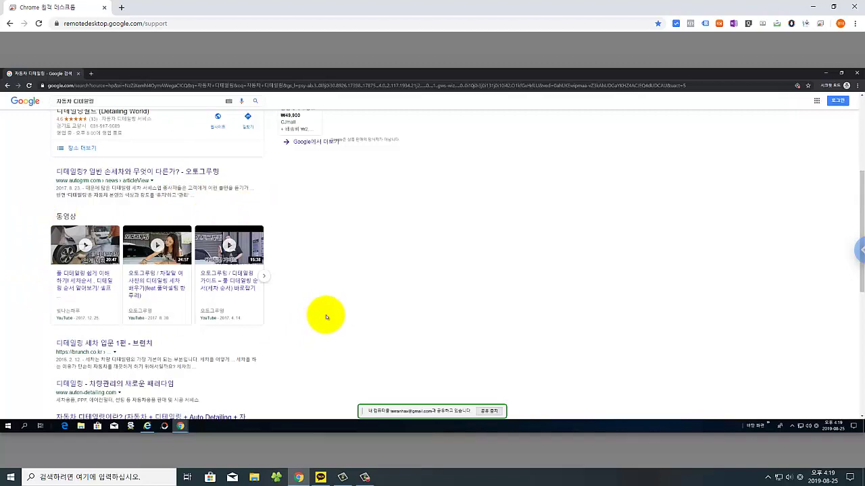
pyautogui.scroll(-2, 270, 321)
pyautogui.scroll(-3, 214, 327)
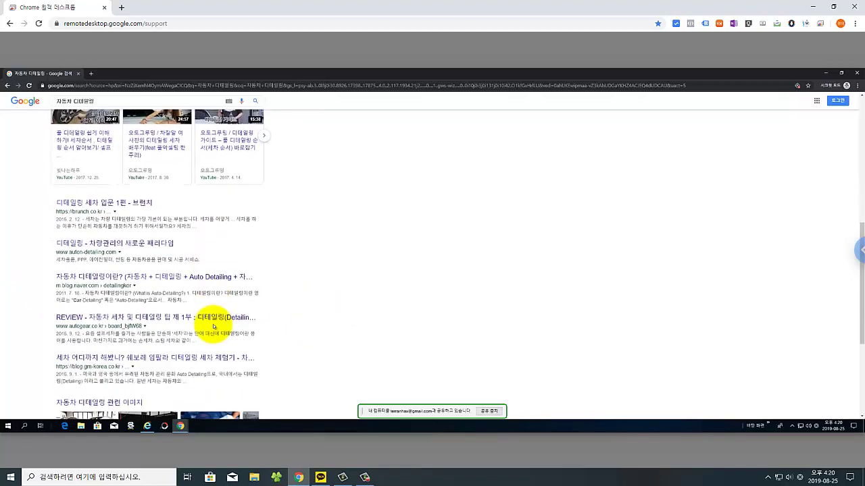
pyautogui.scroll(10, 214, 327)
pyautogui.scroll(1, 213, 327)
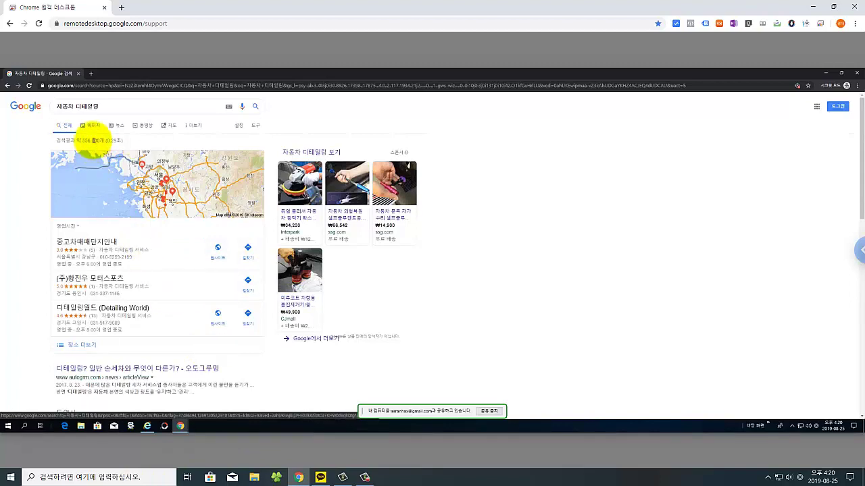
# Return to the regular browser window's search results and examine the description text beneath the brunch.co.kr and auton-detailing.com listings.
pyautogui.scroll(-3, 68, 375)
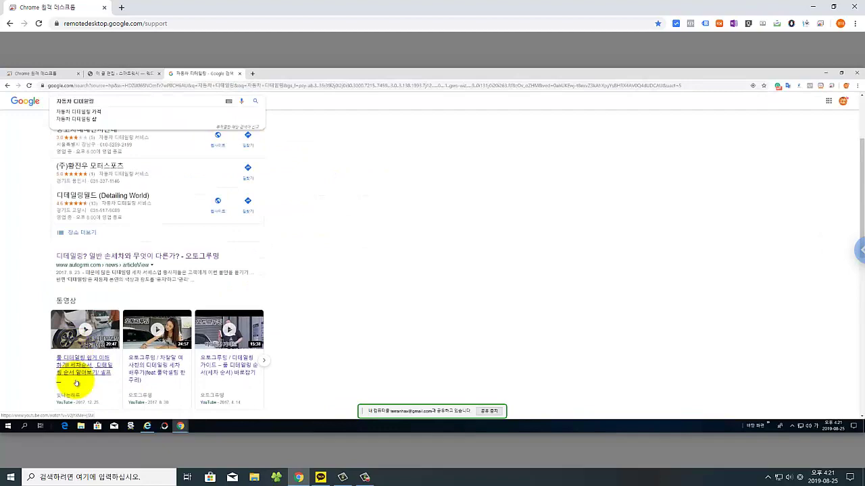
pyautogui.scroll(-3, 76, 382)
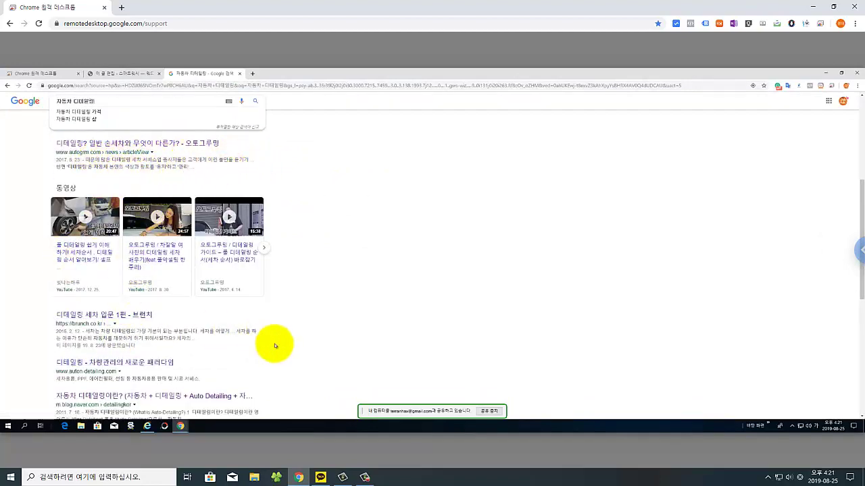
pyautogui.scroll(-1, 275, 345)
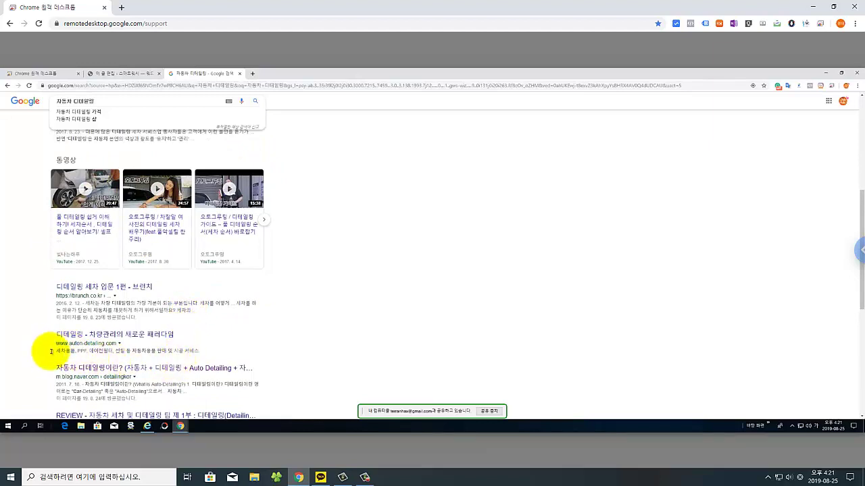
pyautogui.moveTo(57, 352); pyautogui.dragTo(245, 351)
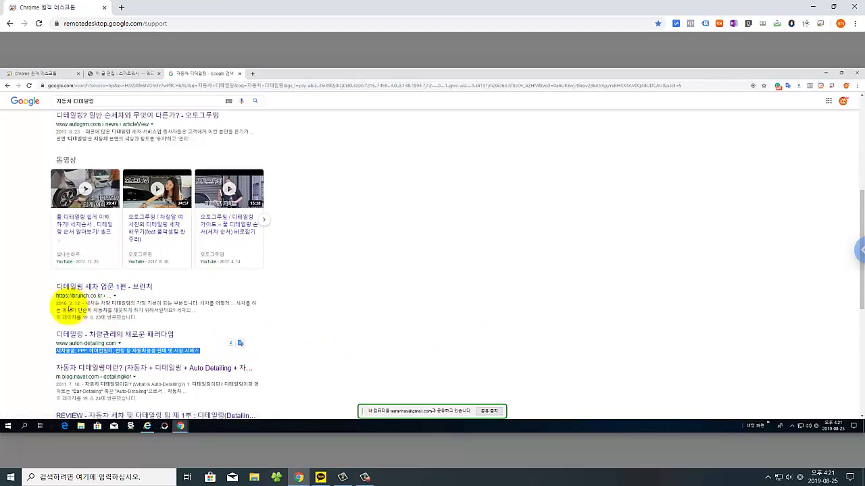
pyautogui.tripleClick(91, 314)
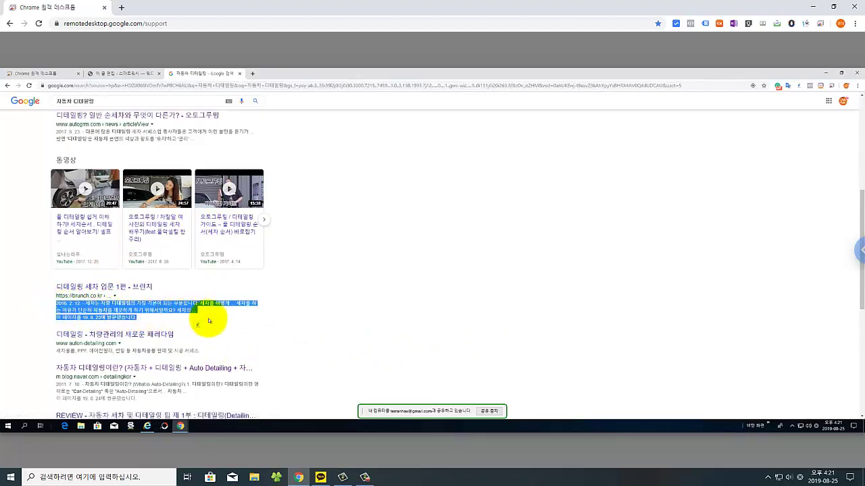
pyautogui.click(208, 321)
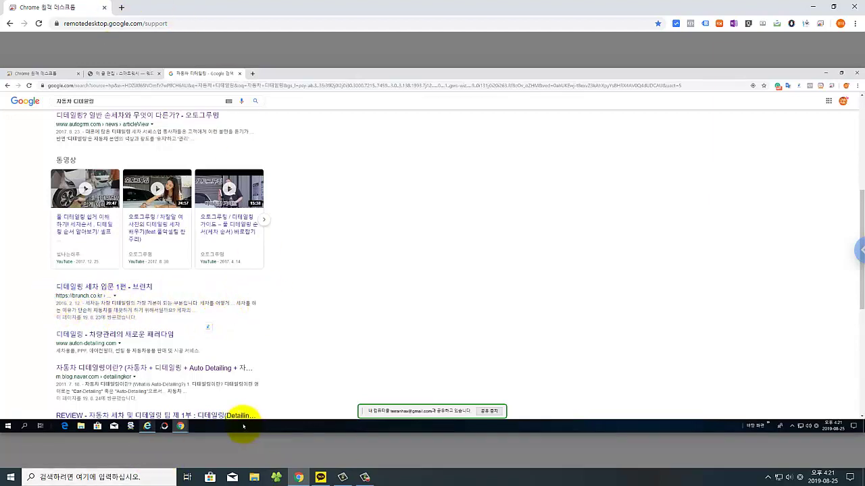
pyautogui.moveTo(181, 425)
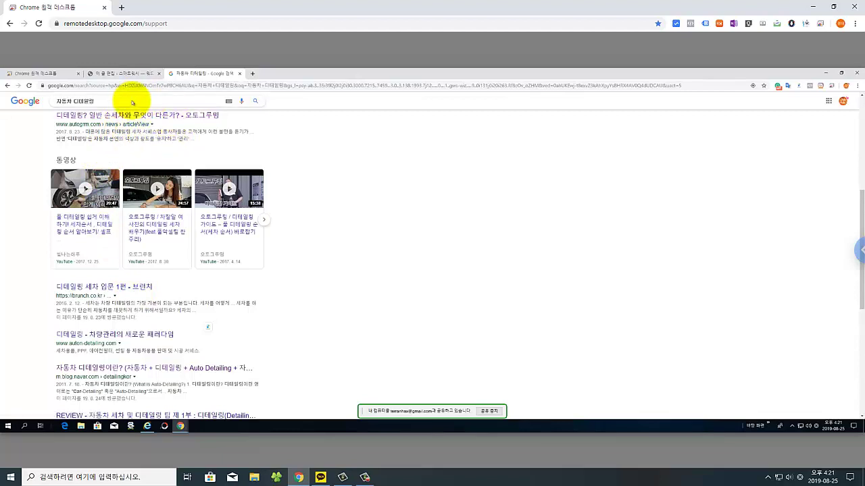
# Return to the WordPress post editor and inspect the empty meta description field and the related keyphrase section.
pyautogui.click(122, 74)
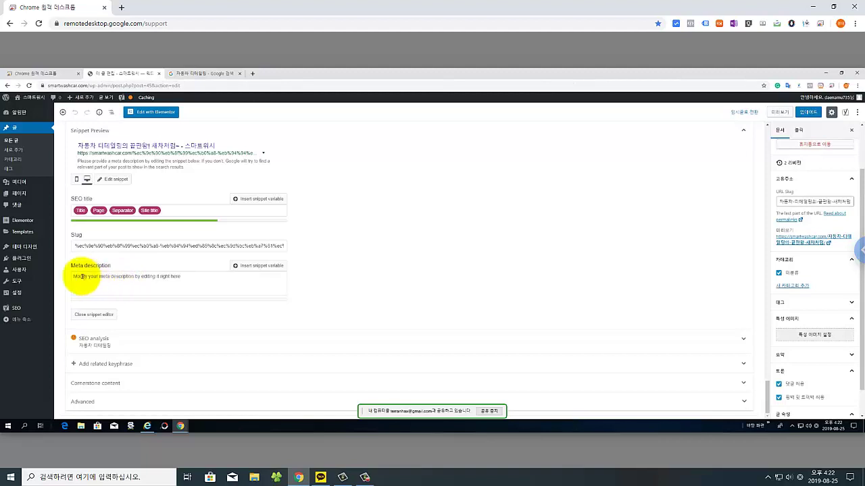
pyautogui.click(215, 285)
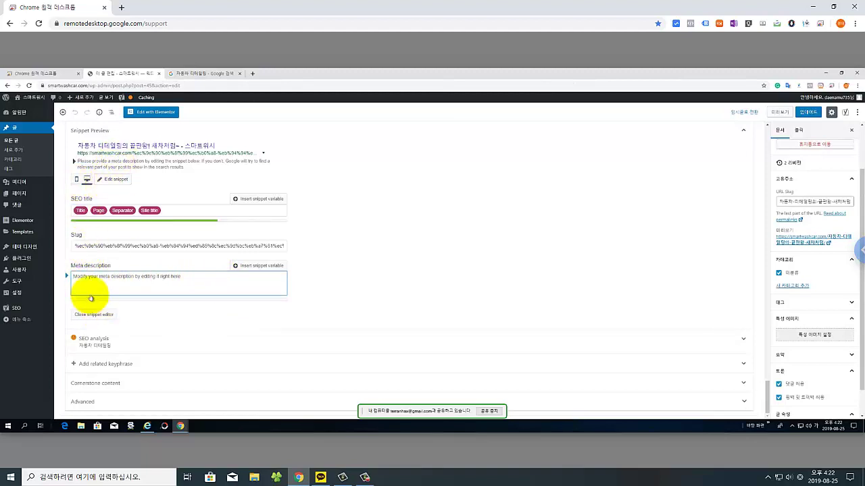
pyautogui.click(74, 365)
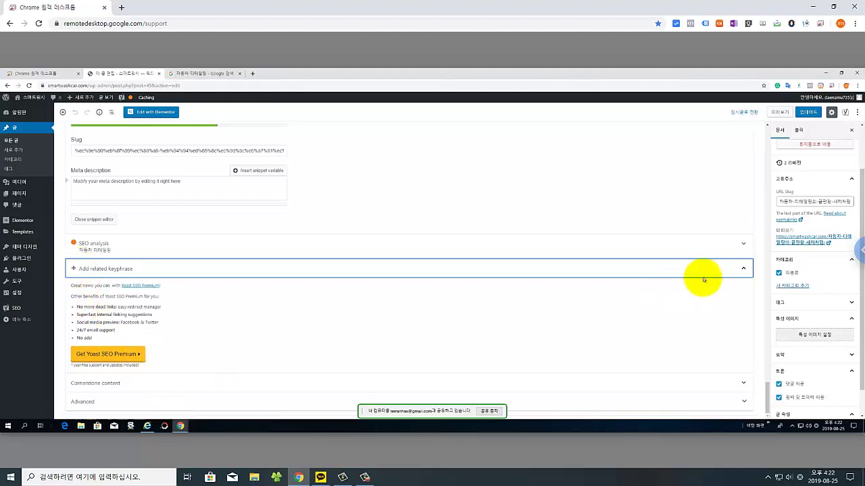
pyautogui.click(743, 268)
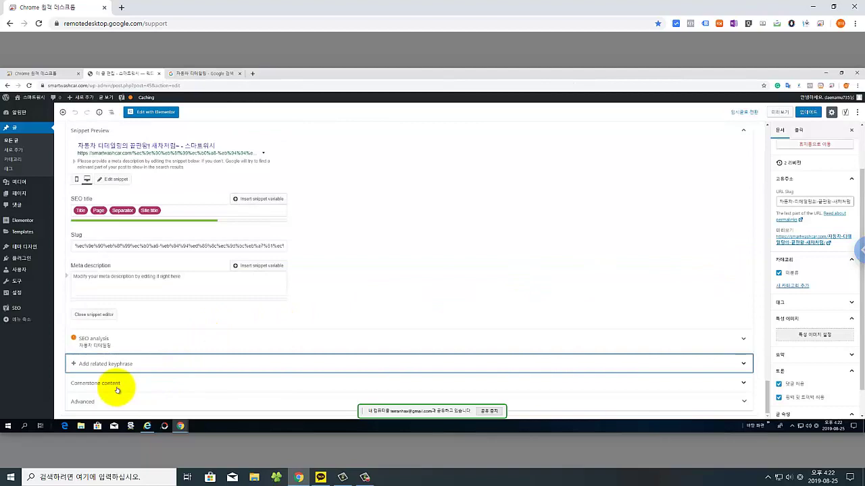
# Review the Yoast SEO analysis and remove "의" from the URL slug to make it "자동차-디테일링-끝판왕-새차처럼".
pyautogui.click(743, 339)
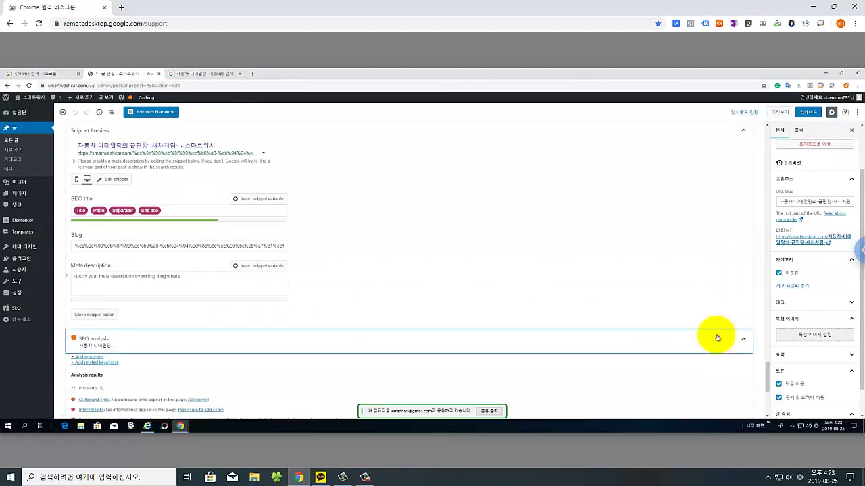
pyautogui.scroll(-2, 290, 363)
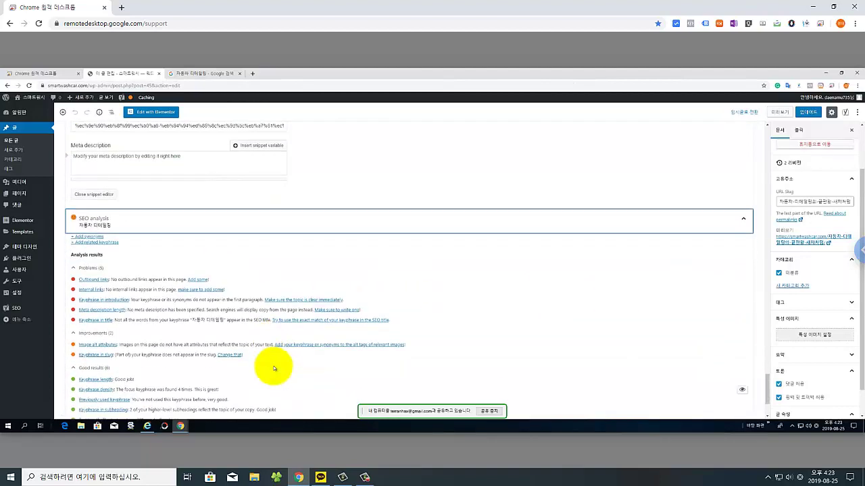
pyautogui.scroll(-2, 274, 368)
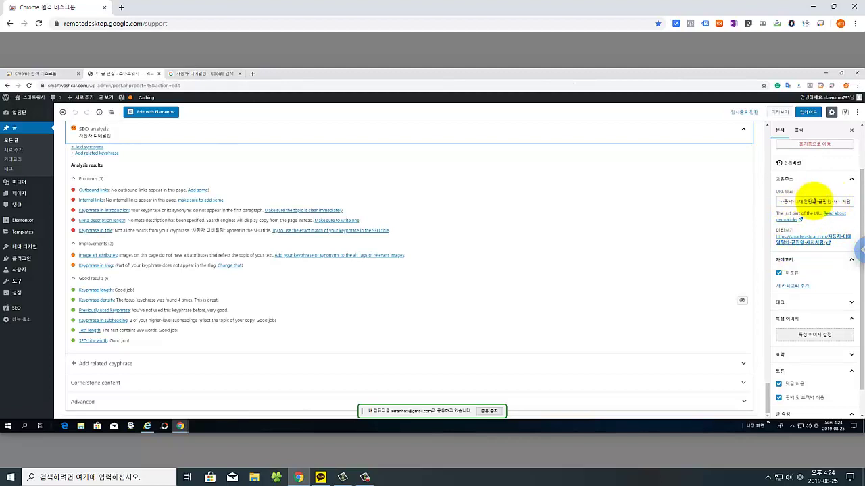
pyautogui.click(814, 201)
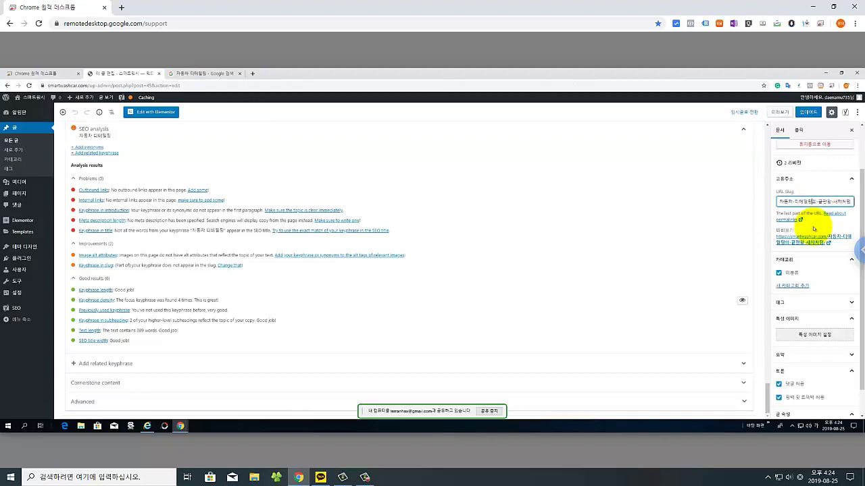
pyautogui.press('BackSpace')
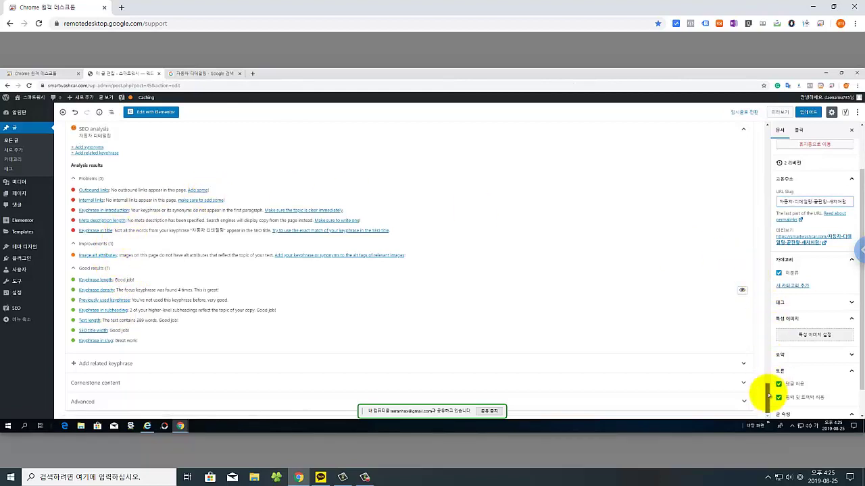
# Set the alt text of the article's bottle photo below the SMART AUTO logo to "자동차 디테일링".
pyautogui.scroll(2, 754, 284)
pyautogui.moveTo(749, 236); pyautogui.dragTo(775, 132)
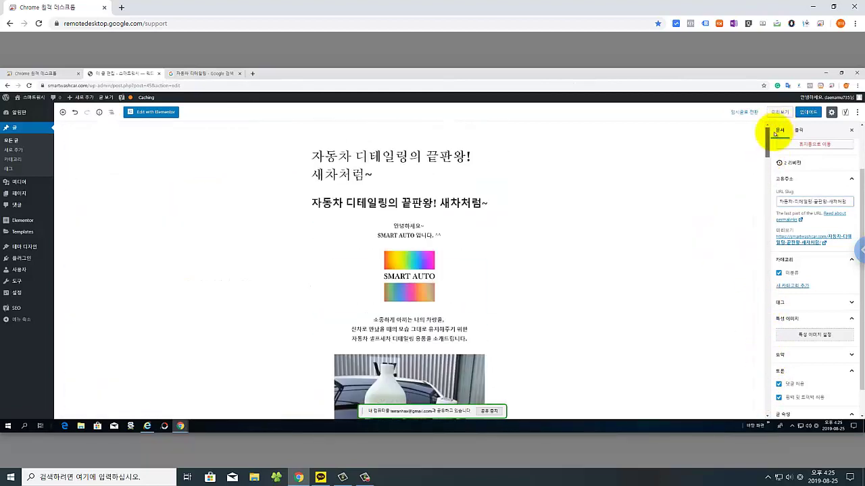
pyautogui.click(383, 382)
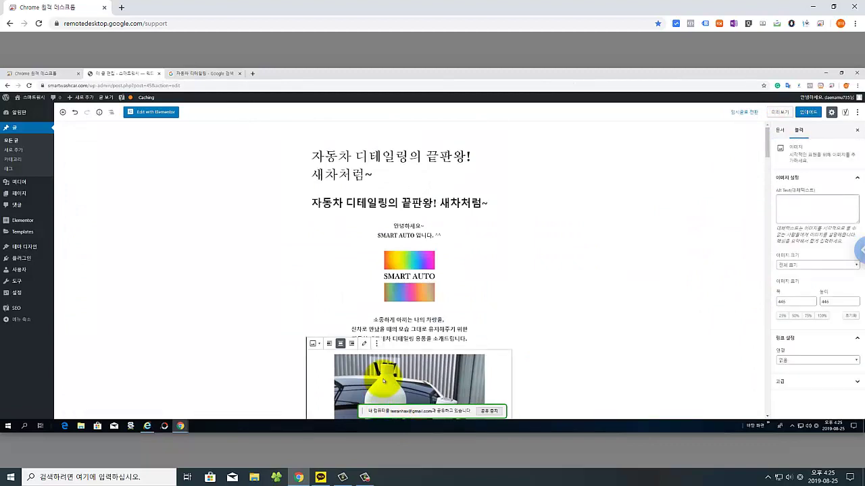
pyautogui.click(786, 200)
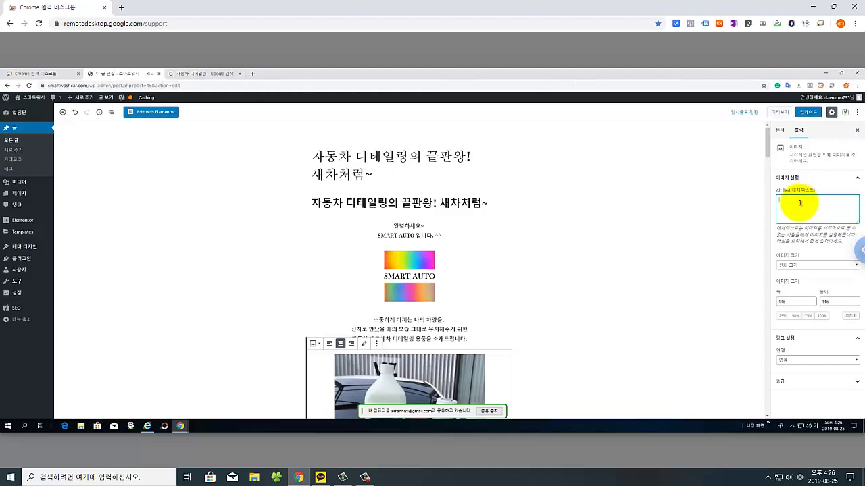
pyautogui.write('자동차 디테일링')
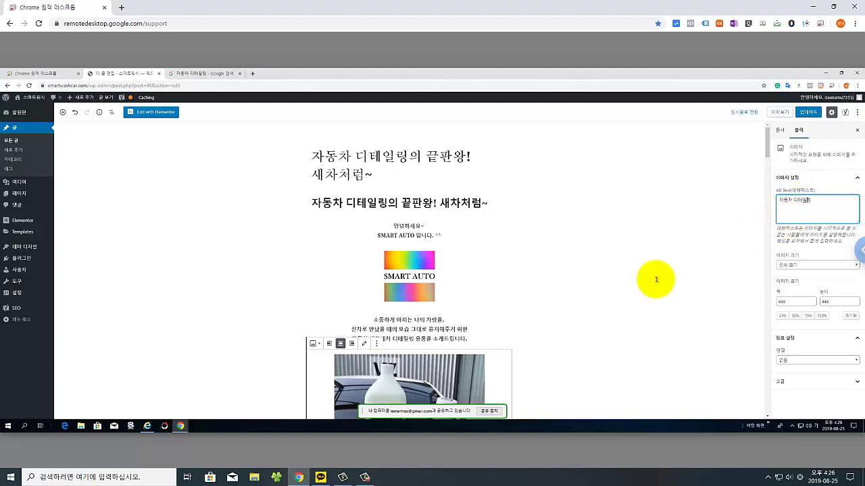
pyautogui.click(551, 296)
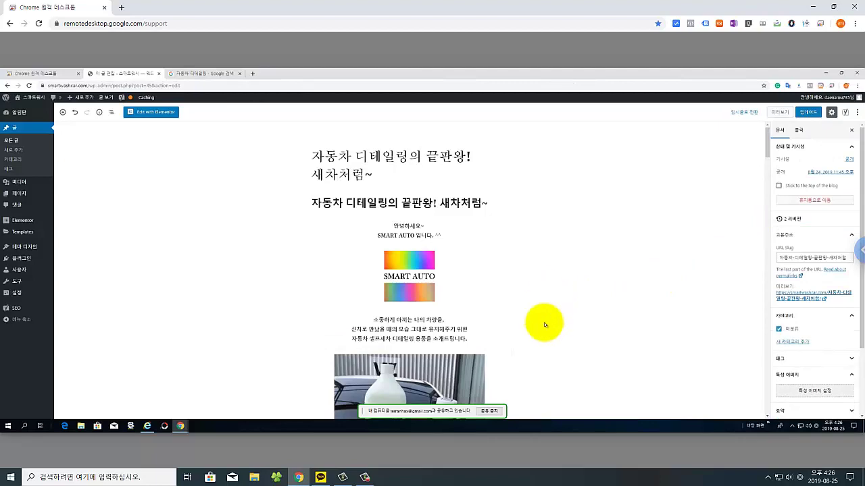
# Look through the article down to the Yoast SEO analysis, check the image alt attribute result, and return to the post title.
pyautogui.scroll(-3, 588, 338)
pyautogui.scroll(-12, 628, 354)
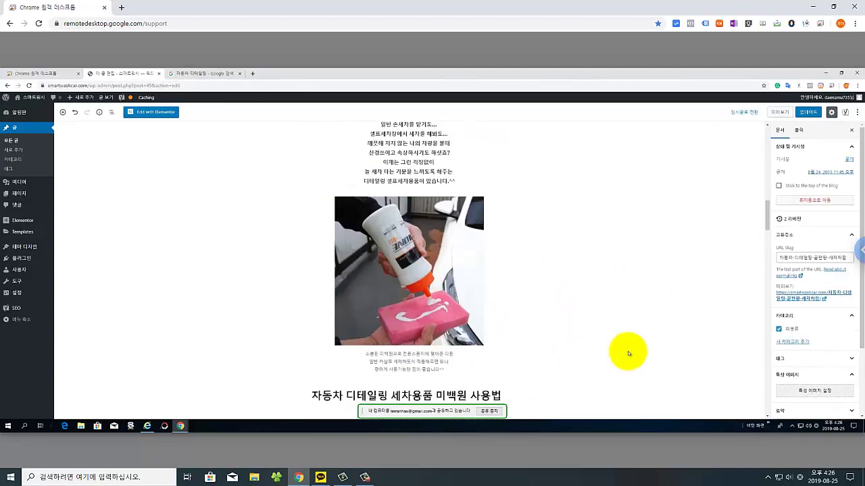
pyautogui.scroll(-15, 628, 353)
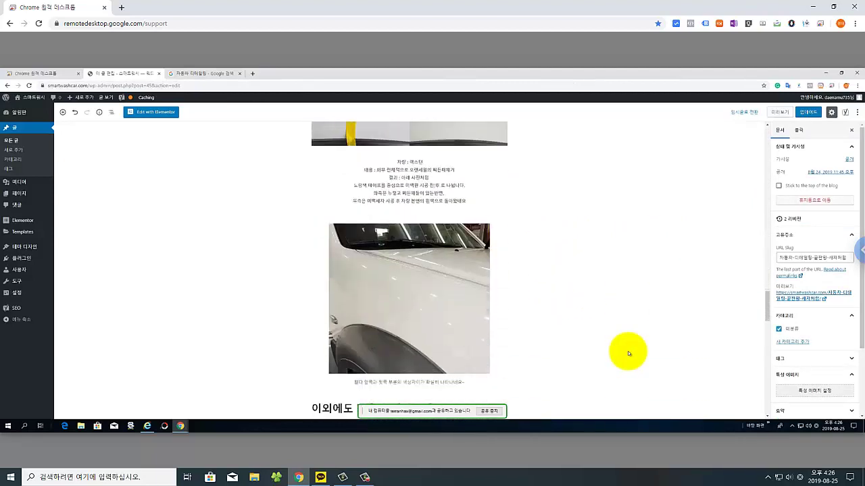
pyautogui.scroll(-5, 628, 353)
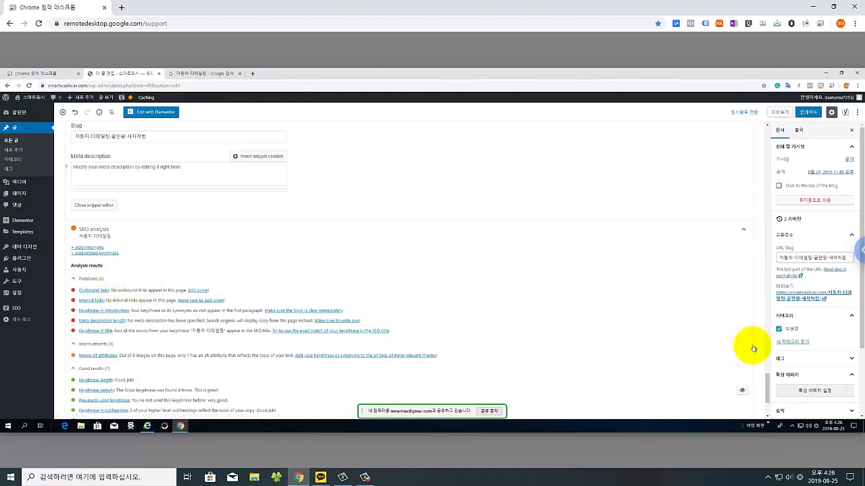
pyautogui.moveTo(767, 395); pyautogui.dragTo(743, 160)
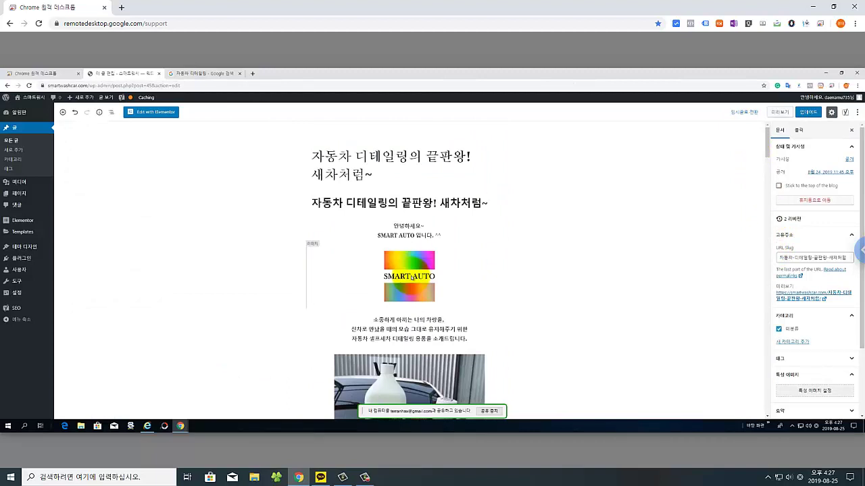
# Select the word "신차" in the paragraph below the SMART AUTO logo and open its link URL entry.
pyautogui.click(397, 312)
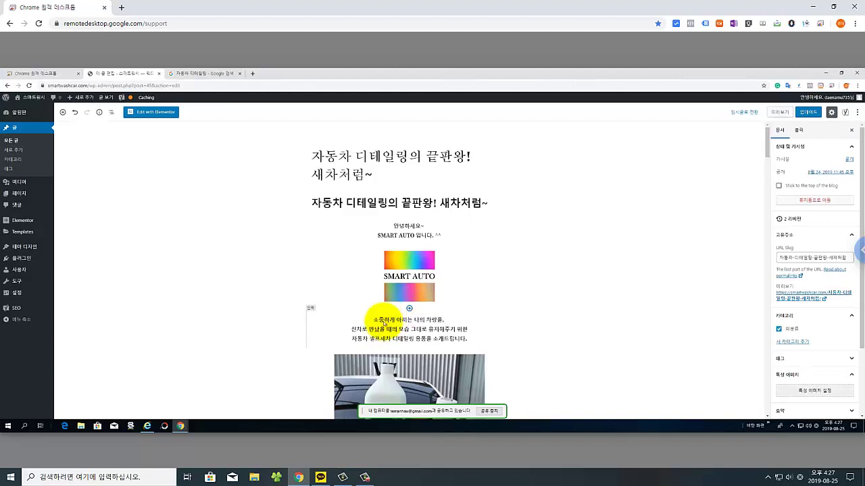
pyautogui.moveTo(385, 326); pyautogui.dragTo(352, 329)
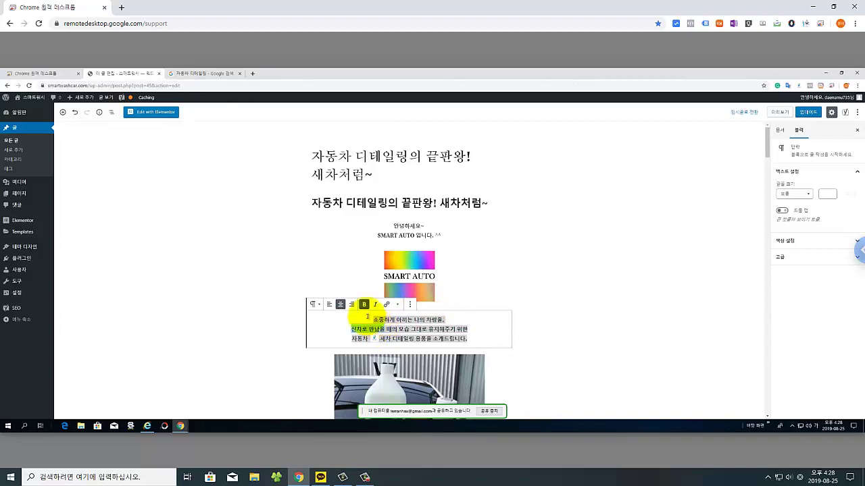
pyautogui.click(301, 294)
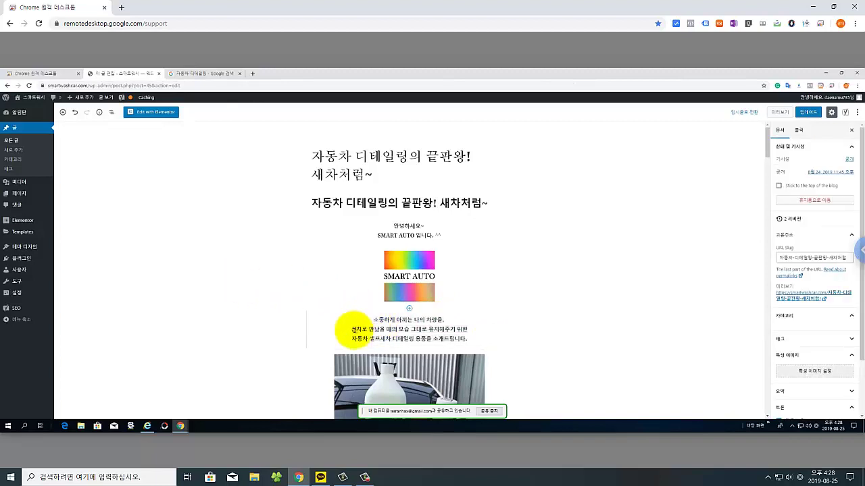
pyautogui.tripleClick(357, 331)
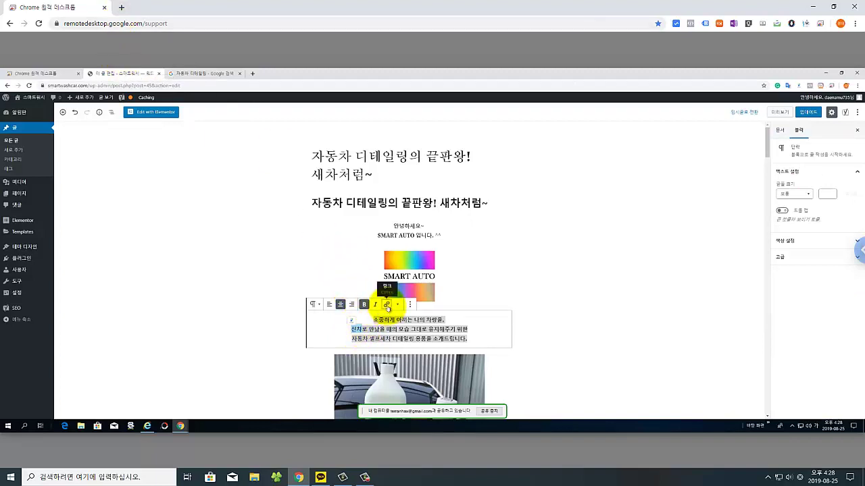
pyautogui.click(387, 304)
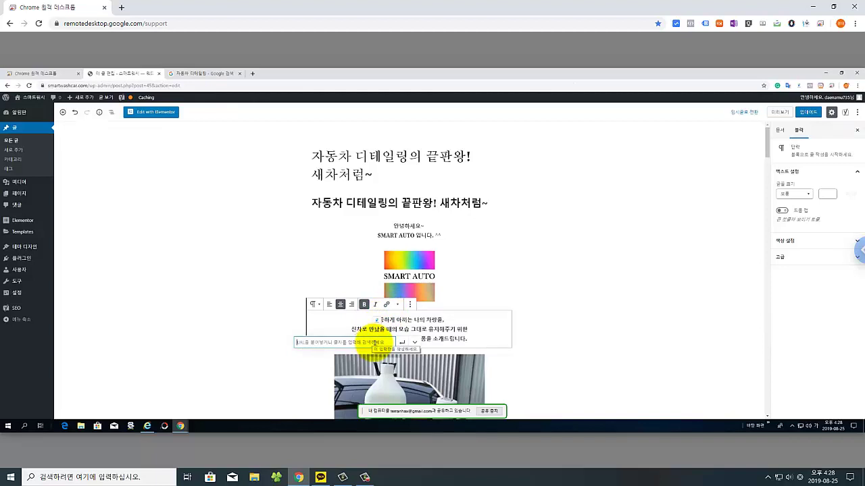
pyautogui.click(374, 340)
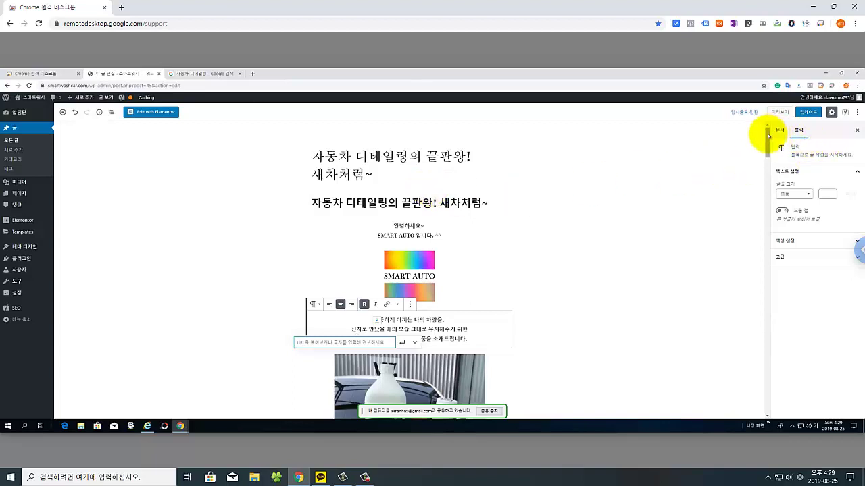
# Examine the Yoast SEO focus keyphrase, snippet fields and the listed problems, improvements and good results for the post.
pyautogui.moveTo(768, 137); pyautogui.dragTo(776, 378)
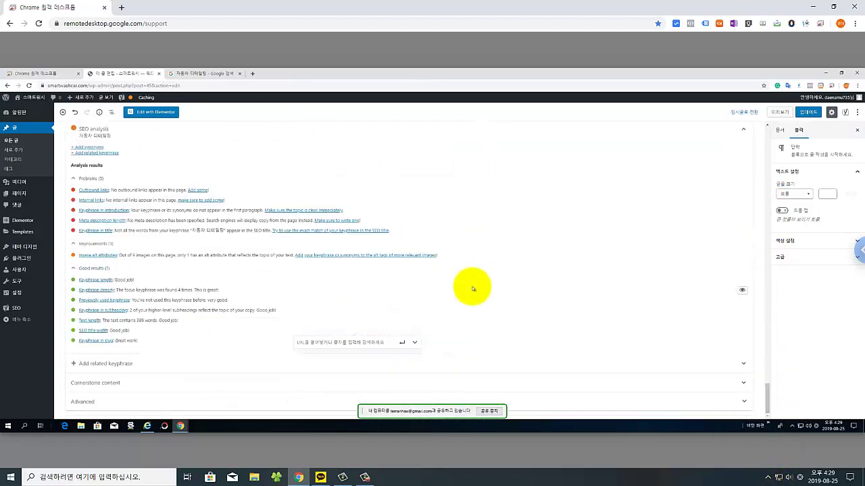
pyautogui.scroll(2, 215, 202)
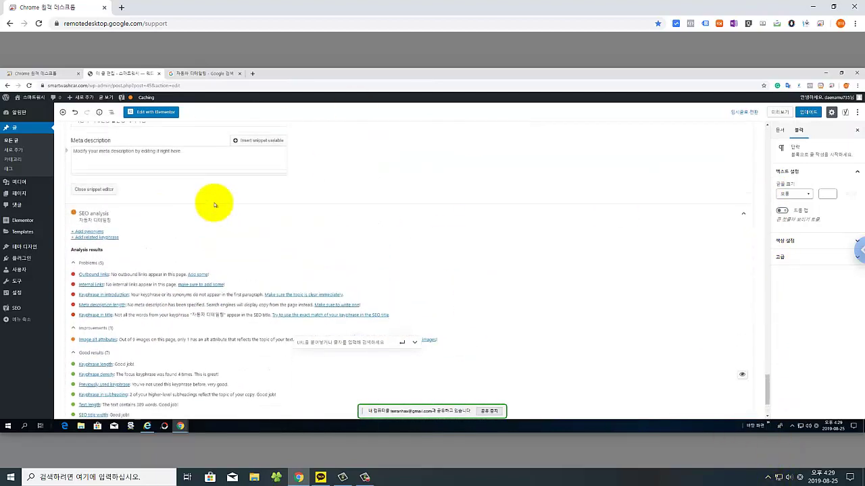
pyautogui.scroll(3, 215, 204)
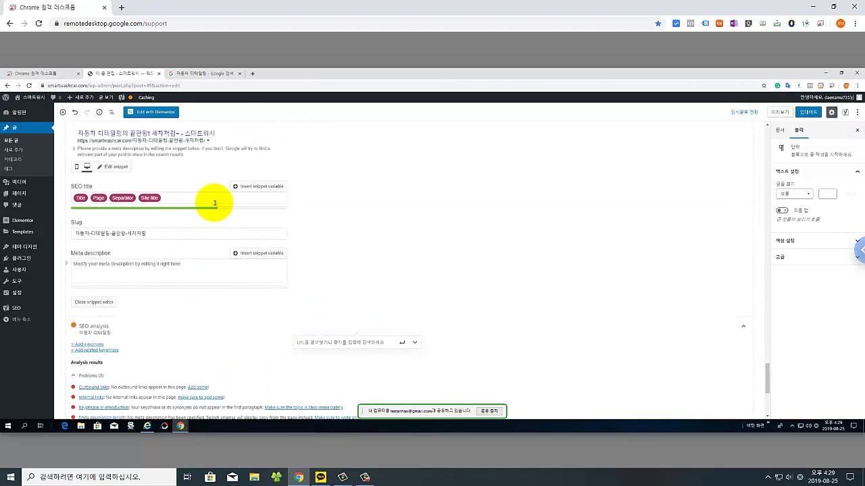
pyautogui.scroll(2, 214, 203)
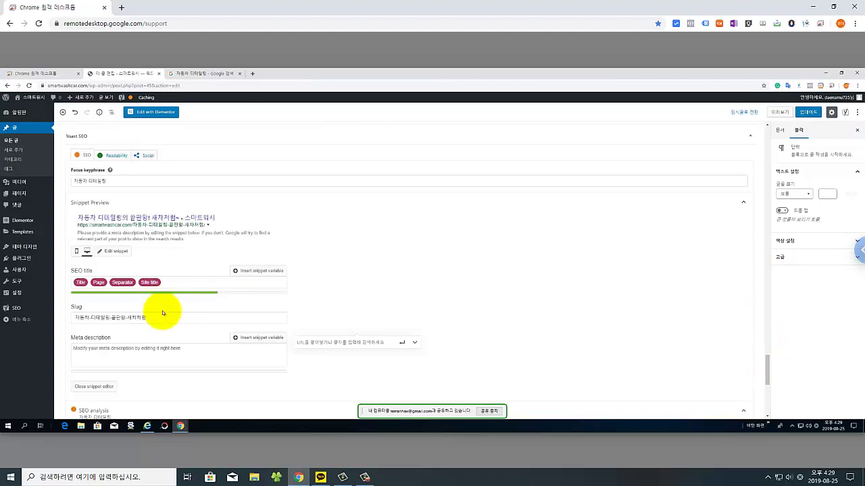
pyautogui.scroll(-3, 169, 324)
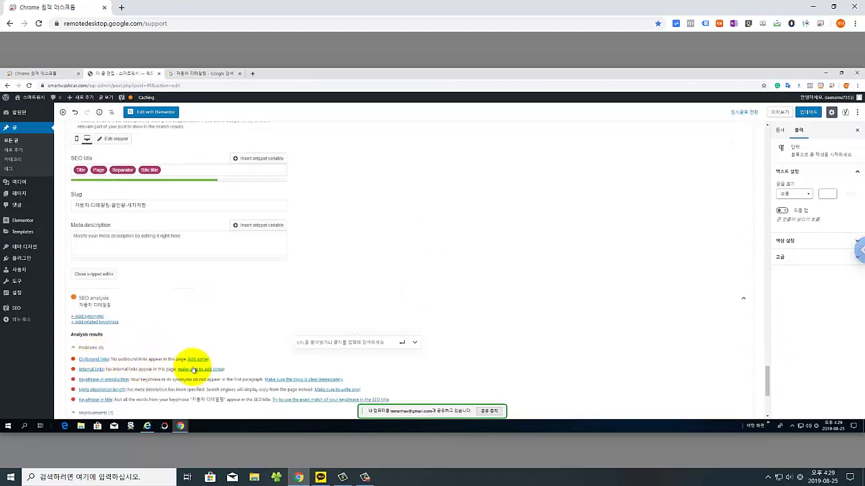
pyautogui.scroll(-2, 137, 281)
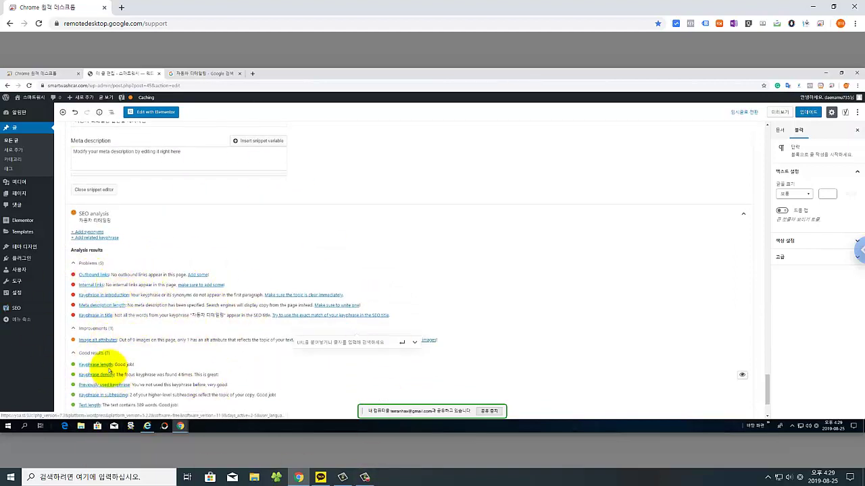
pyautogui.scroll(-2, 200, 400)
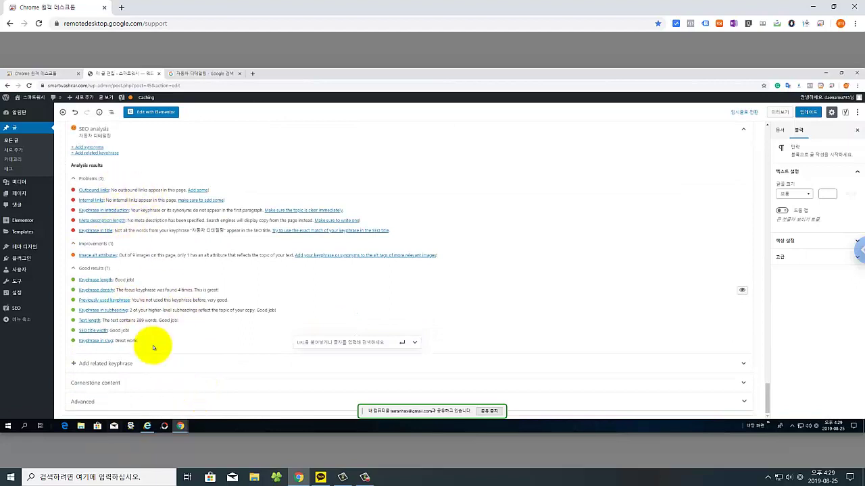
pyautogui.scroll(1, 91, 222)
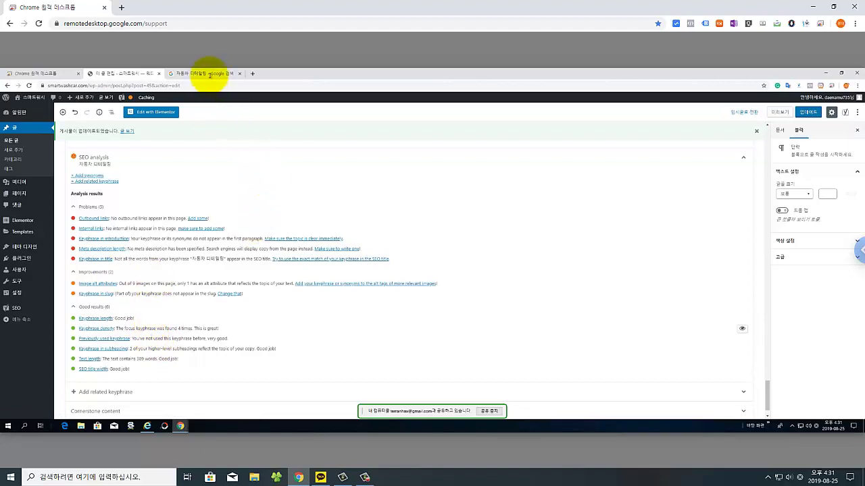
# Visit the Google search results tab, bring up the Google Ads Keyword Planner page, and return to the post editor.
pyautogui.click(210, 77)
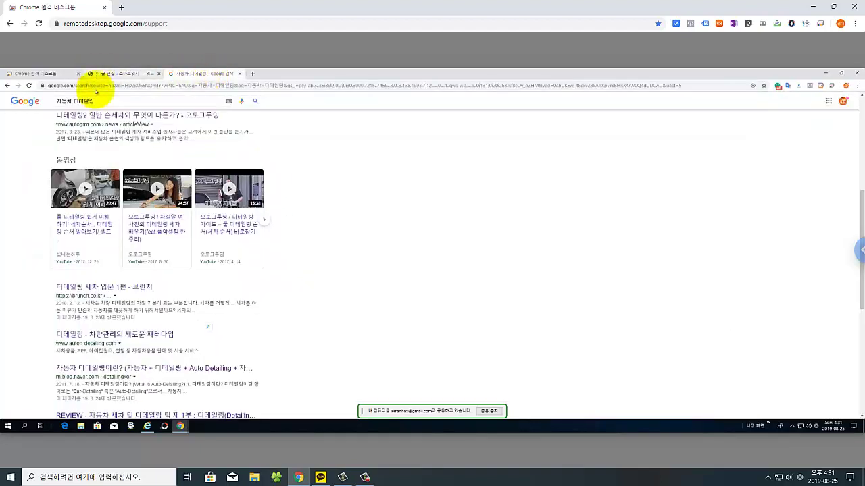
pyautogui.scroll(5, 124, 165)
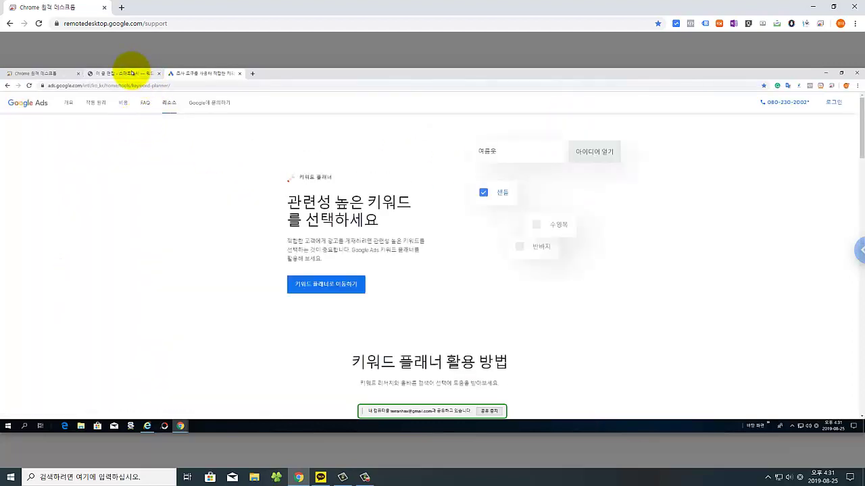
pyautogui.click(127, 74)
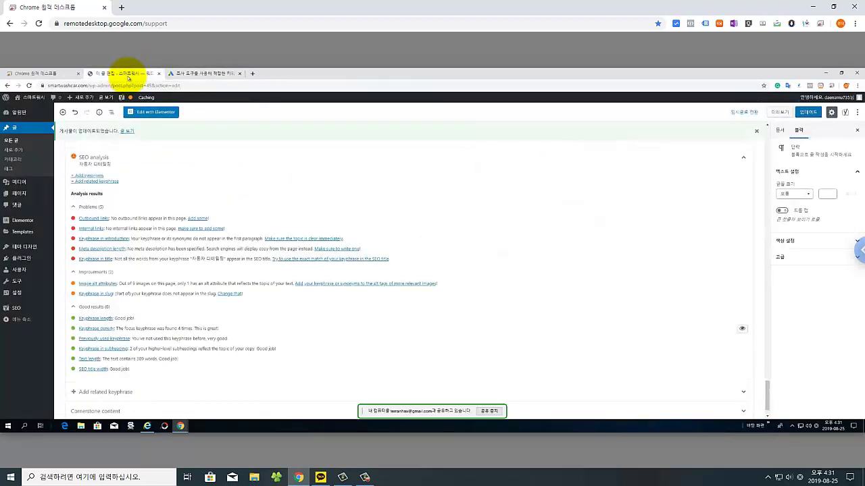
# Switch to the Ubersuggest page and set its search language and country to Korean / South Korea.
pyautogui.click(192, 73)
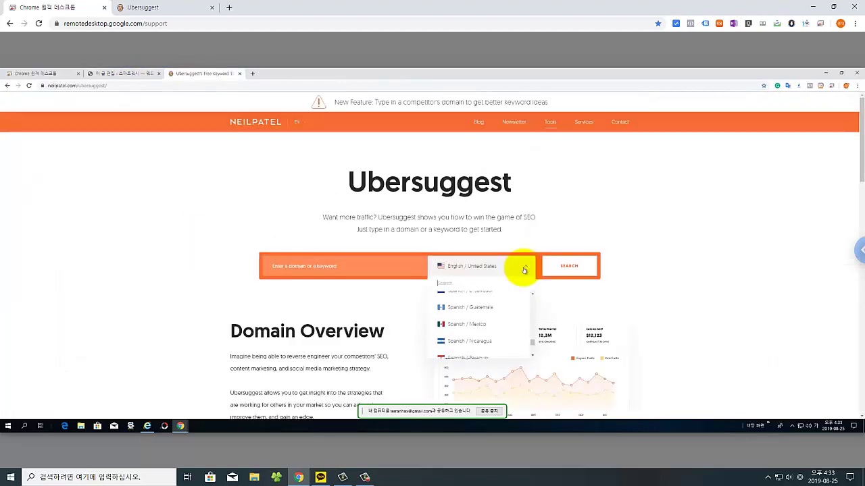
pyautogui.scroll(-3, 524, 271)
pyautogui.scroll(3, 525, 269)
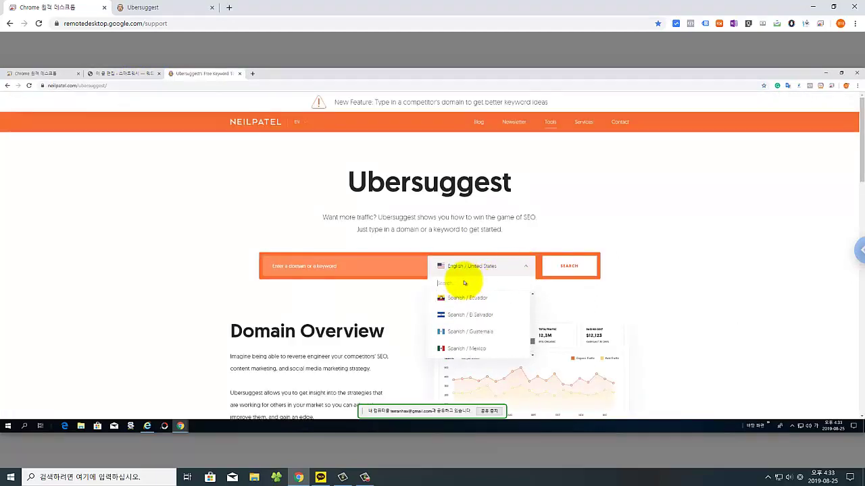
pyautogui.scroll(5, 450, 284)
pyautogui.click(450, 305)
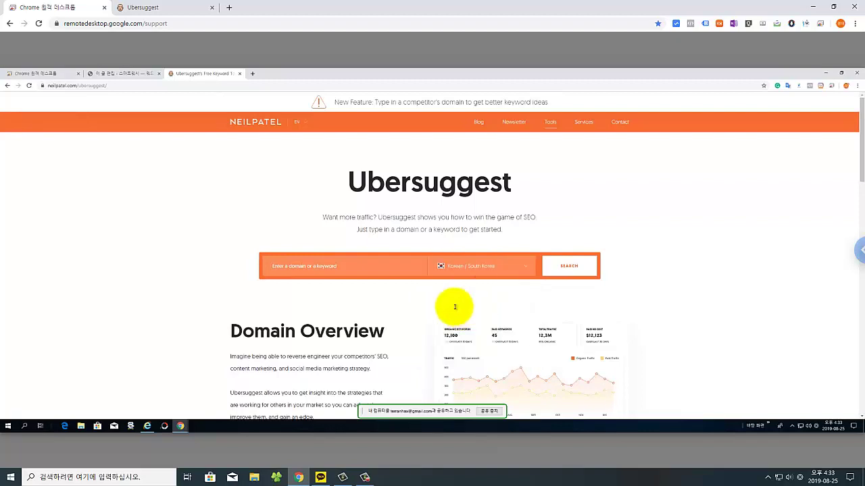
# Search Ubersuggest for "자동차 디테일링" and examine the monthly search volume chart and keyword ideas.
pyautogui.click(332, 266)
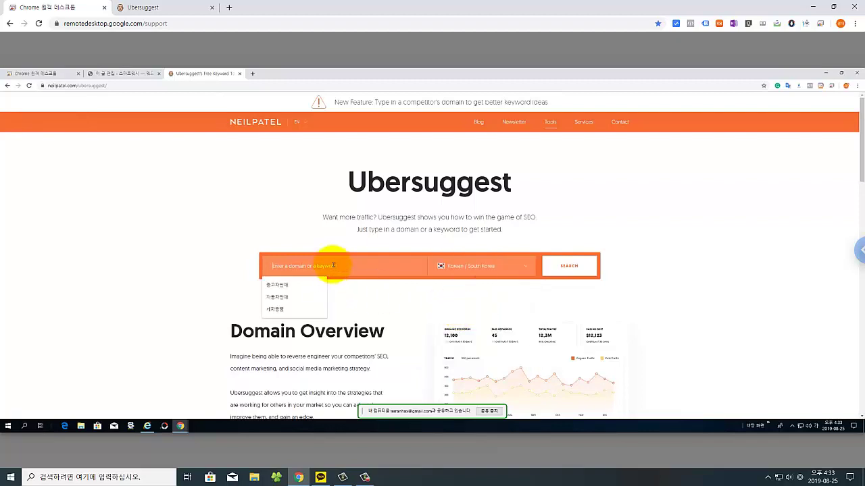
pyautogui.write('자동차 디테일링')
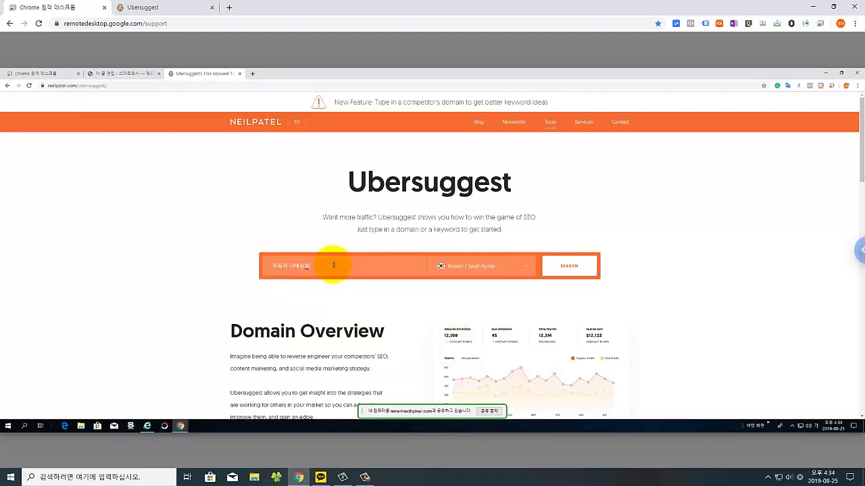
pyautogui.press('Return')
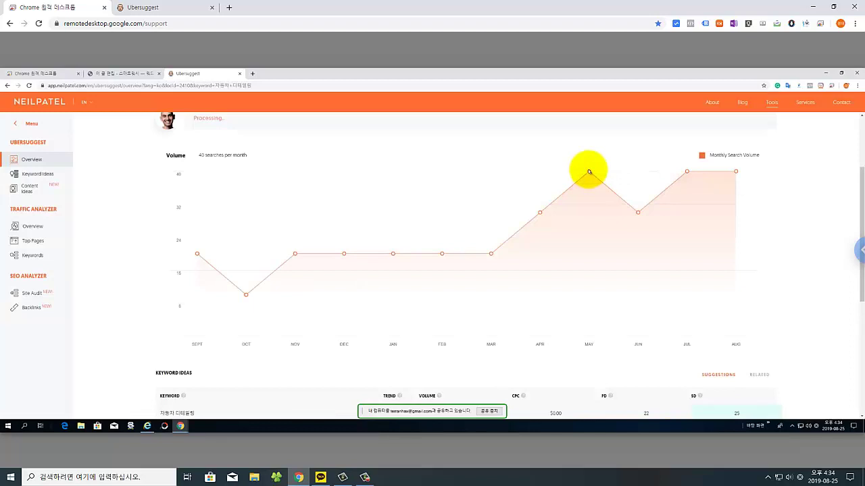
pyautogui.scroll(-3, 850, 314)
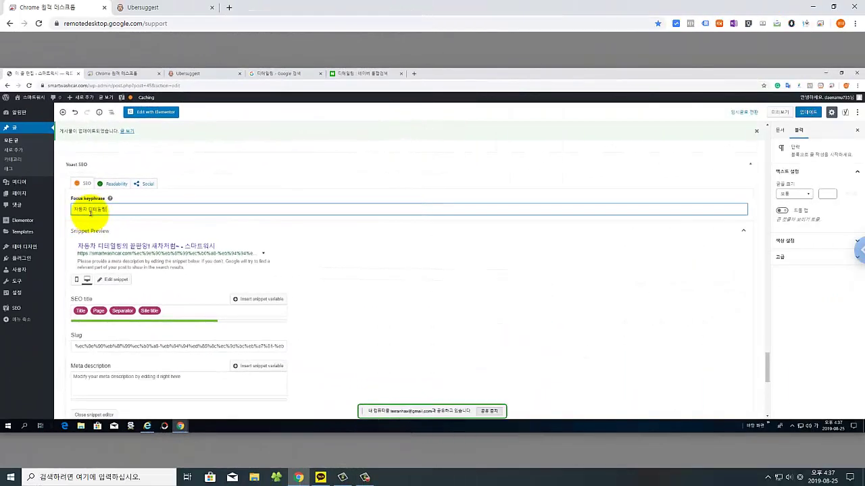
# Replace the post's Yoast SEO focus keyphrase with "셀프 세차용품".
pyautogui.moveTo(108, 210); pyautogui.dragTo(67, 211)
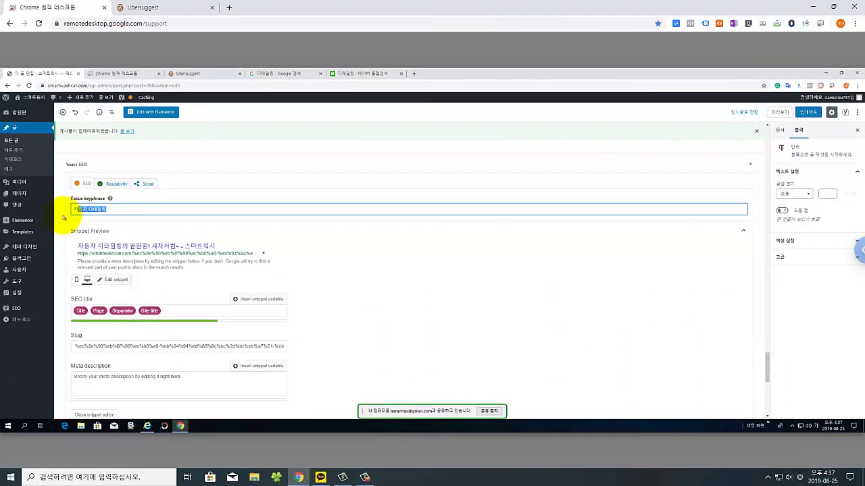
pyautogui.press('BackSpace')
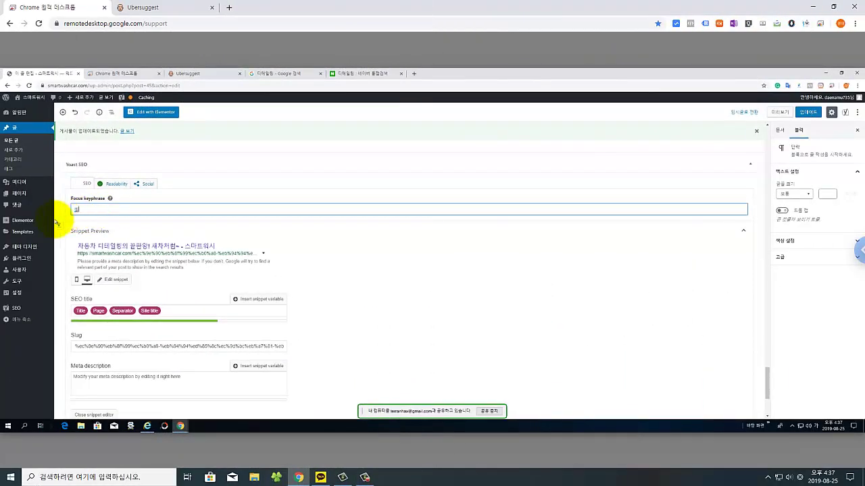
pyautogui.write('광택 세차용품')
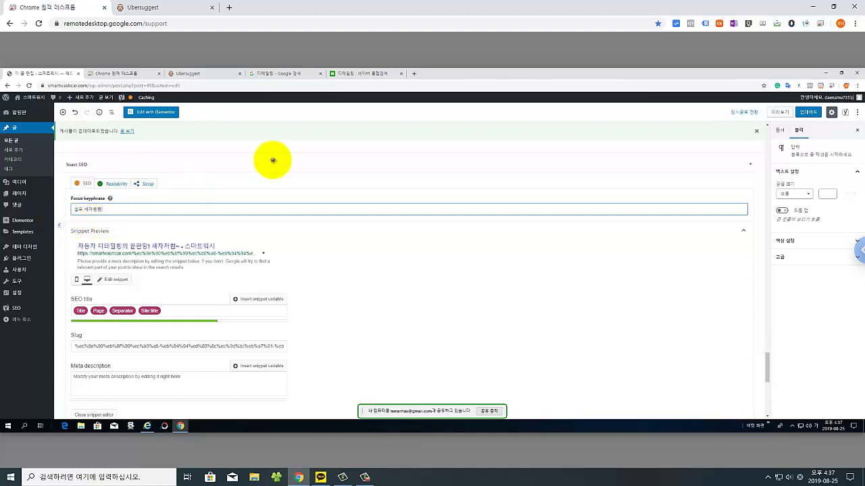
# Review the Yoast SEO analysis results for the new focus keyphrase, including density, subheading, title, alt attribute and slug checks.
pyautogui.scroll(-3, 273, 160)
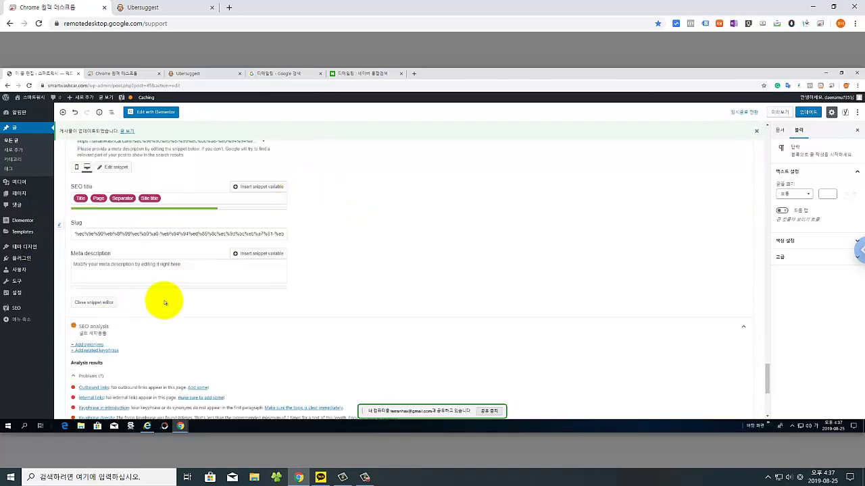
pyautogui.scroll(-3, 165, 304)
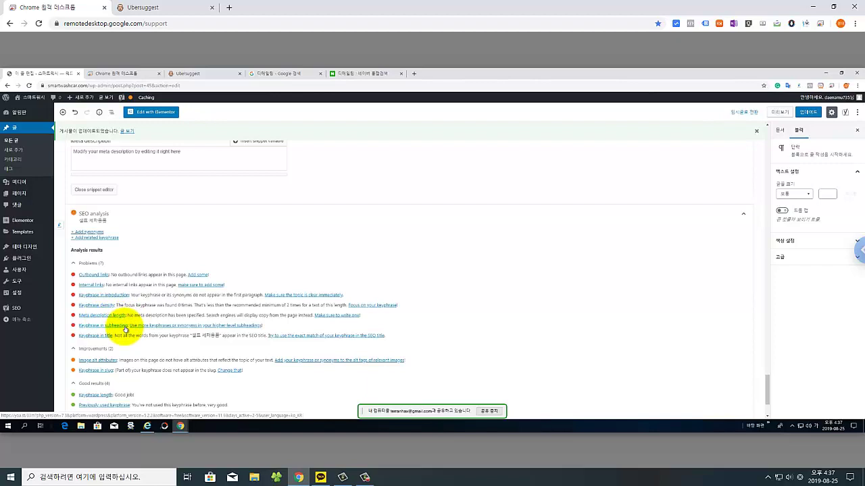
pyautogui.scroll(1, 241, 342)
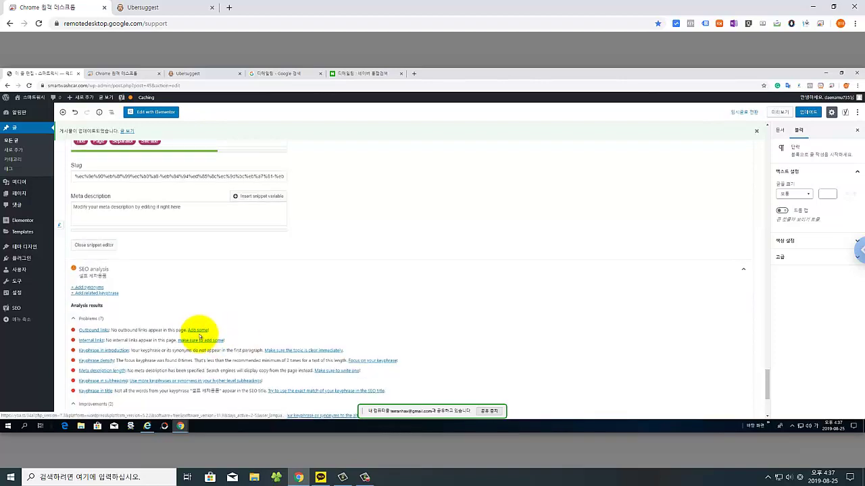
pyautogui.scroll(-2, 200, 336)
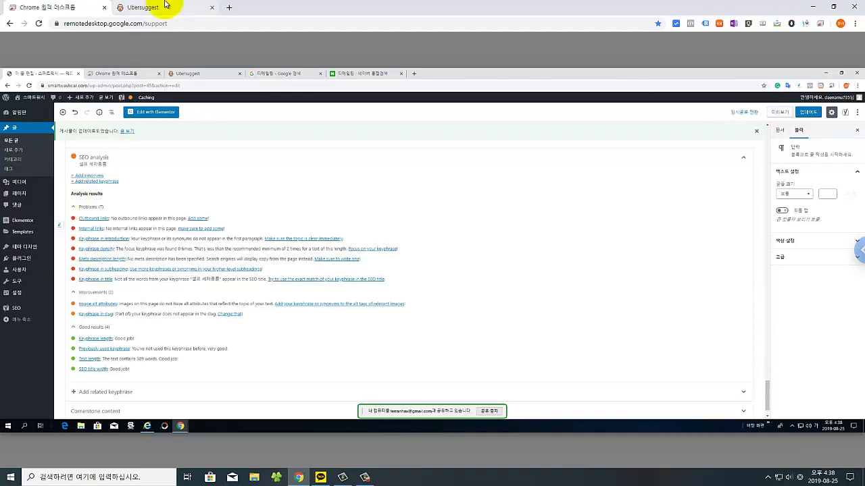
# Switch to Ubersuggest and examine the monthly search volume chart and keyword ideas for "셀프세차용품".
pyautogui.click(177, 73)
pyautogui.scroll(-3, 648, 299)
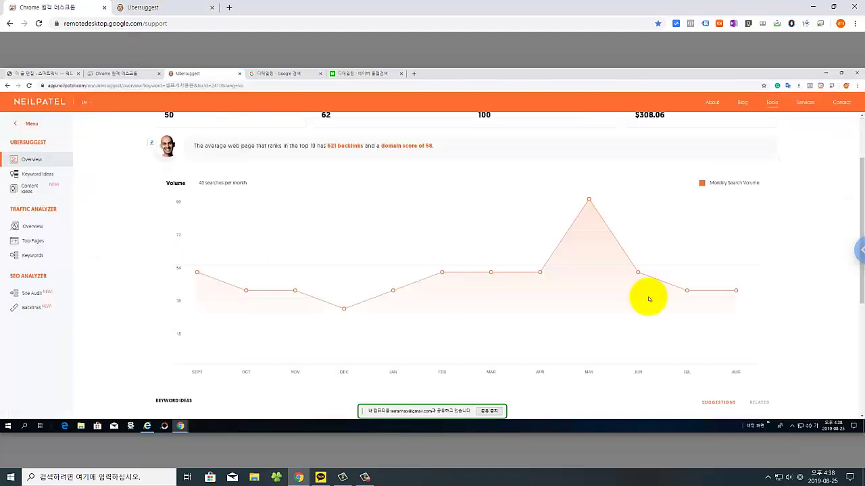
pyautogui.moveTo(588, 202)
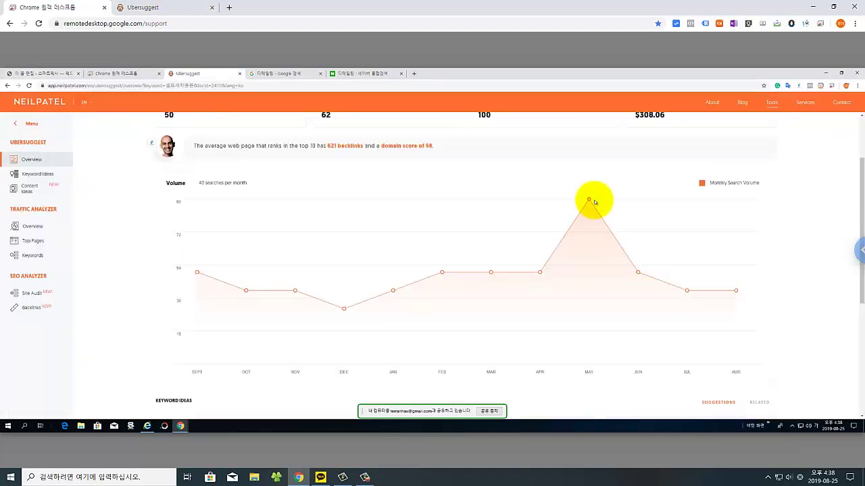
pyautogui.scroll(-4, 493, 347)
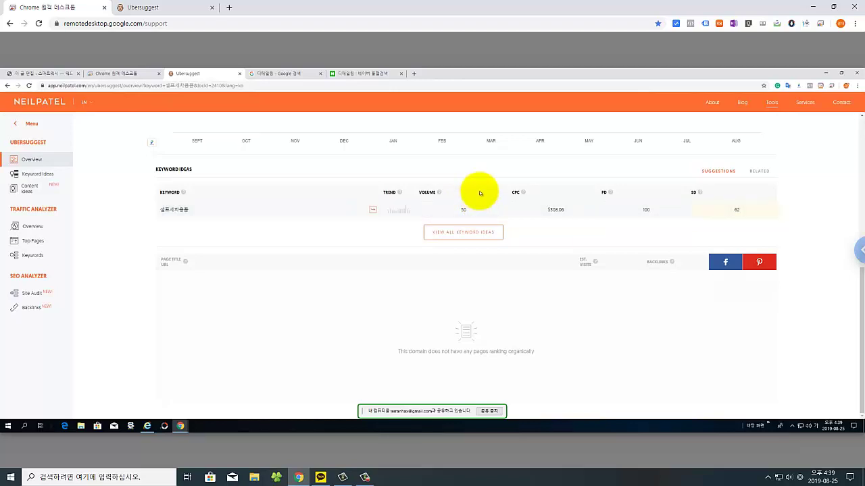
pyautogui.click(140, 7)
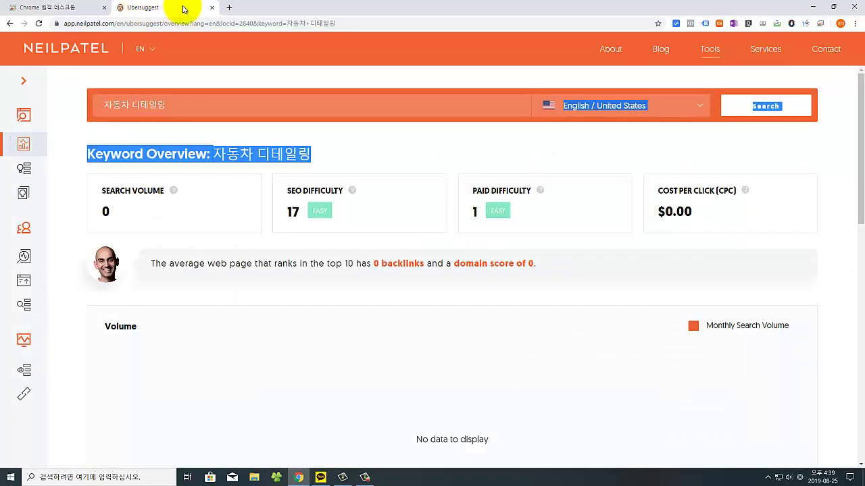
pyautogui.click(75, 8)
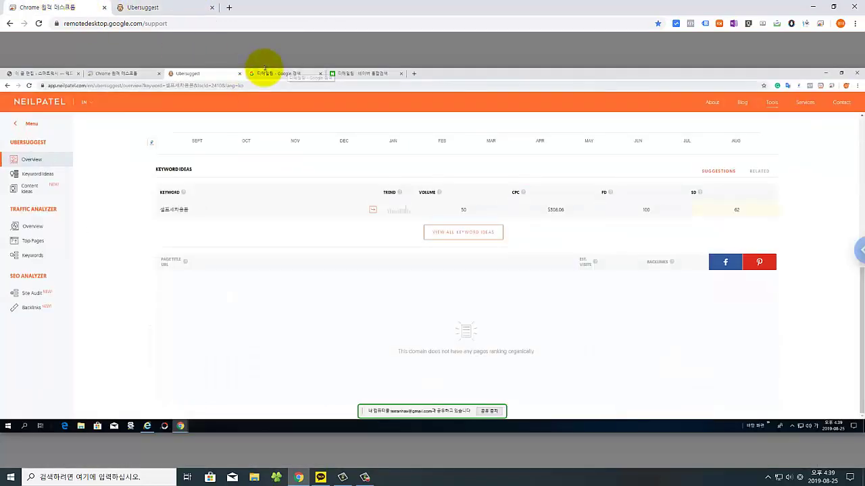
# Switch to the Google results page and search for "셀프세차용품" in place of the previous query.
pyautogui.click(262, 73)
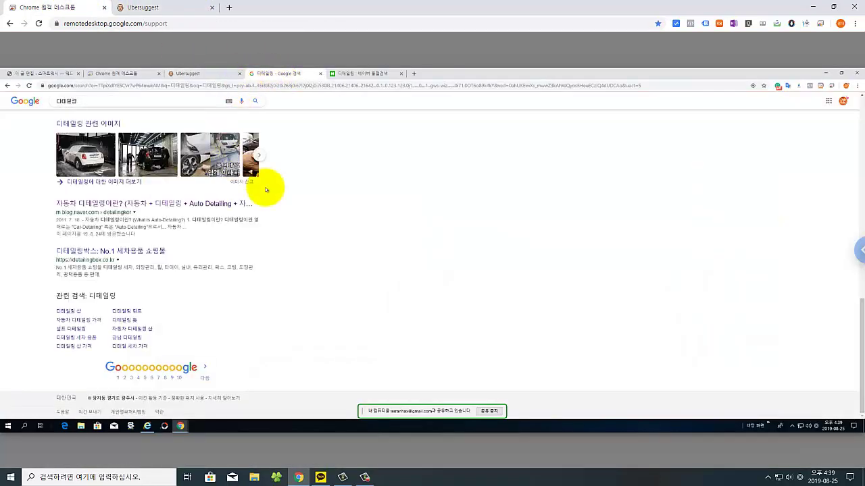
pyautogui.scroll(3, 81, 102)
pyautogui.click(54, 101)
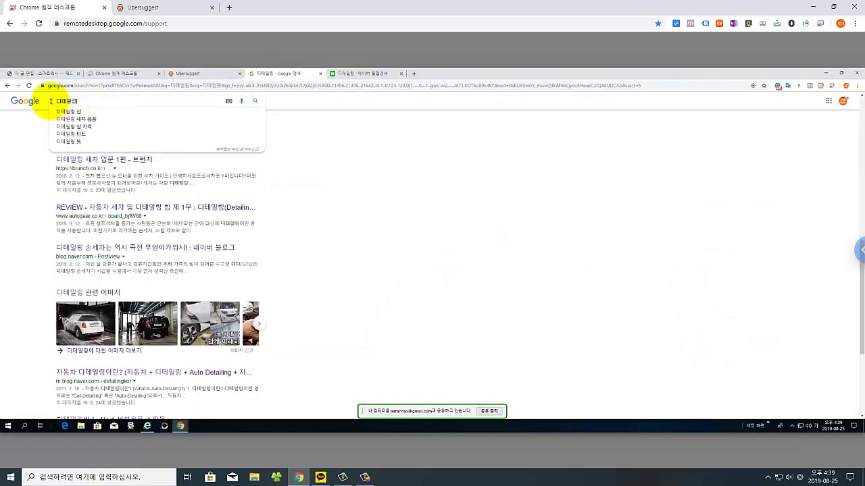
pyautogui.moveTo(51, 101); pyautogui.dragTo(44, 102)
pyautogui.write('시')
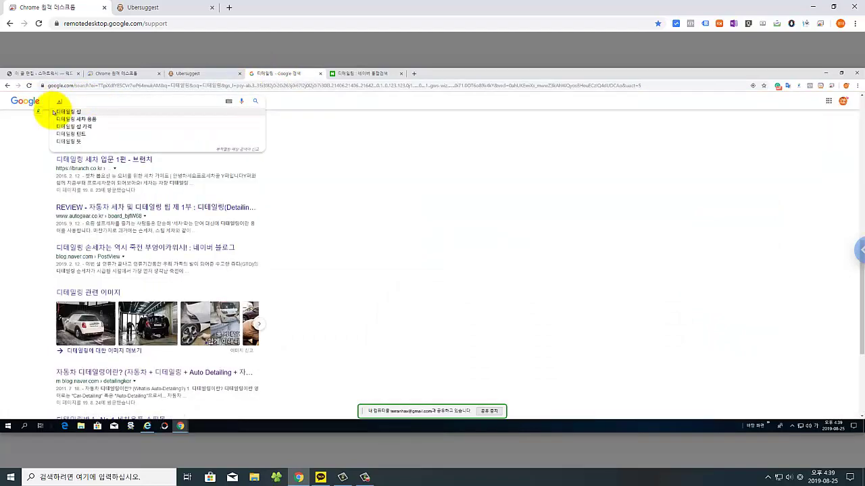
pyautogui.write('셀프세차용품')
pyautogui.press('Return')
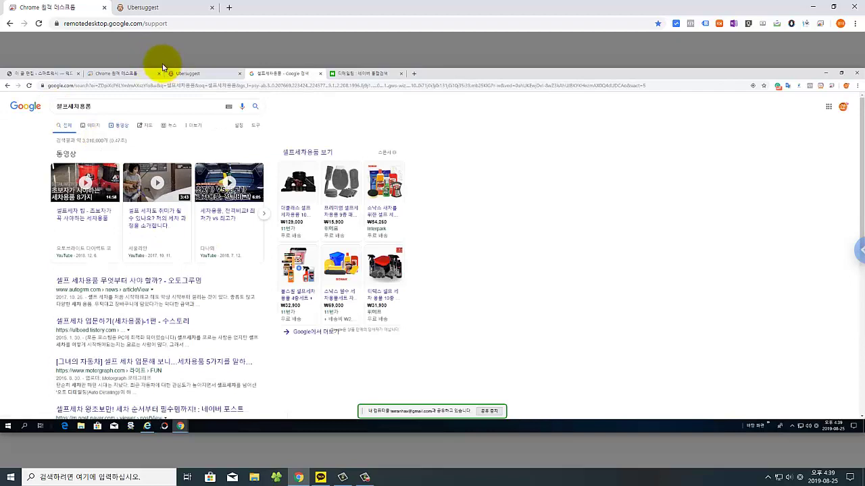
# Examine the Google video, shopping and organic results and related searches for "셀프세차용품", and return to the post's Yoast SEO analysis.
pyautogui.scroll(-1, 75, 227)
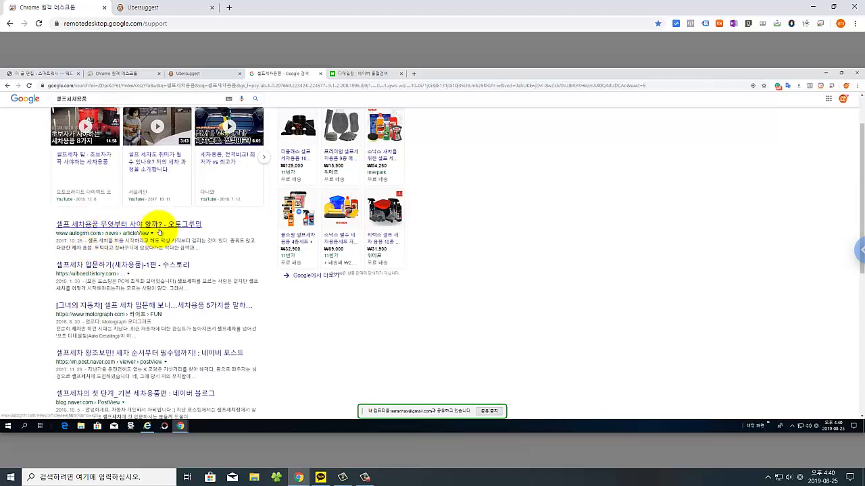
pyautogui.scroll(-1, 155, 232)
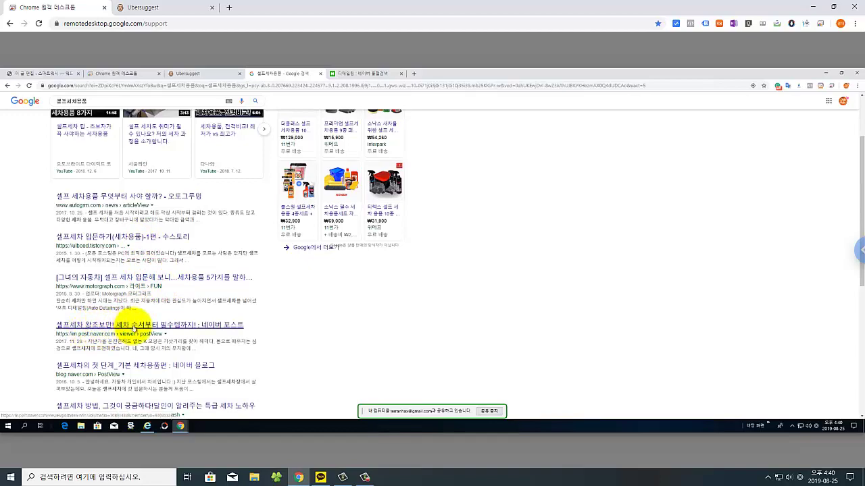
pyautogui.scroll(-2, 133, 327)
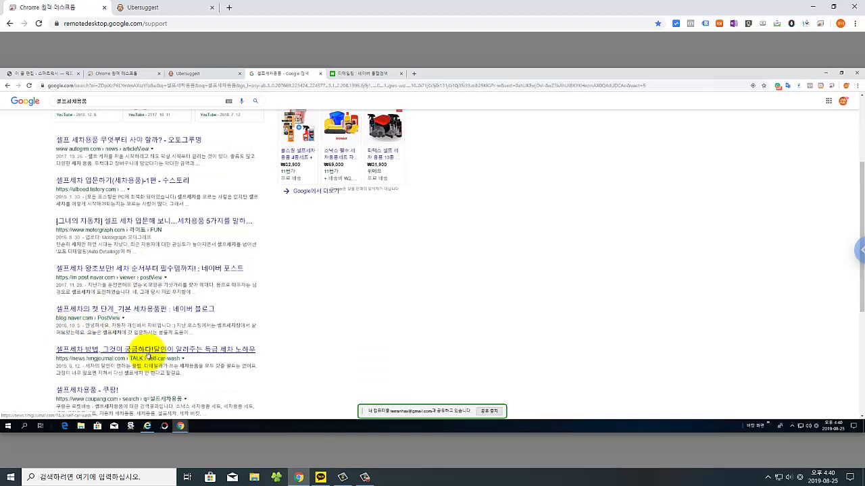
pyautogui.scroll(-8, 147, 357)
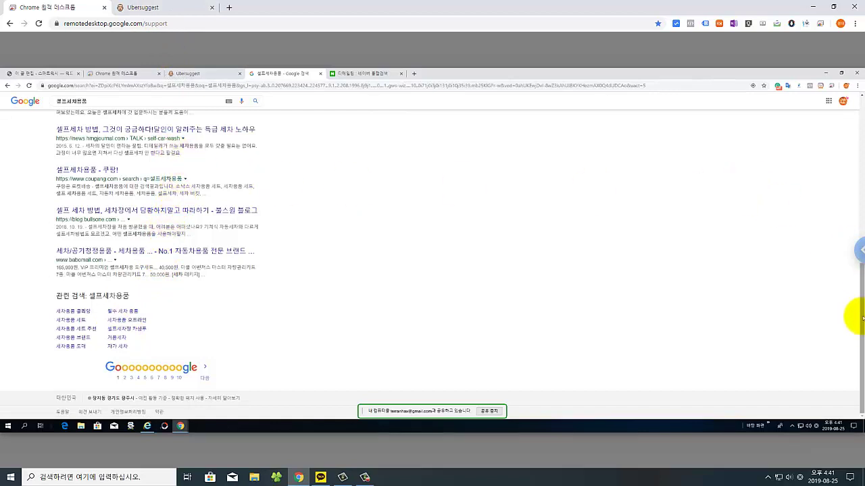
pyautogui.scroll(1, 149, 327)
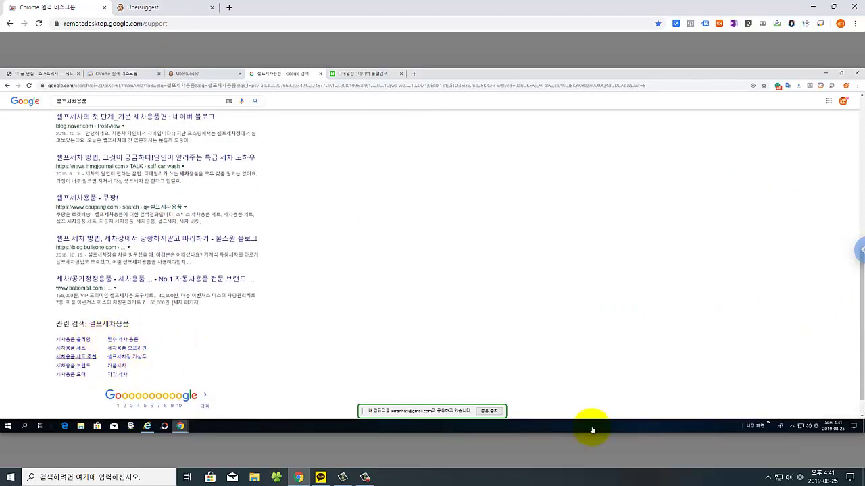
pyautogui.moveTo(860, 378); pyautogui.dragTo(846, 145)
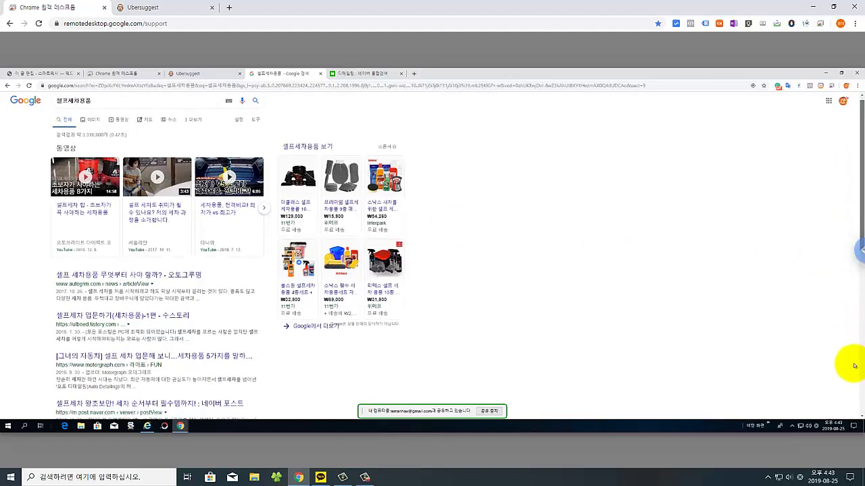
pyautogui.scroll(-10, 851, 360)
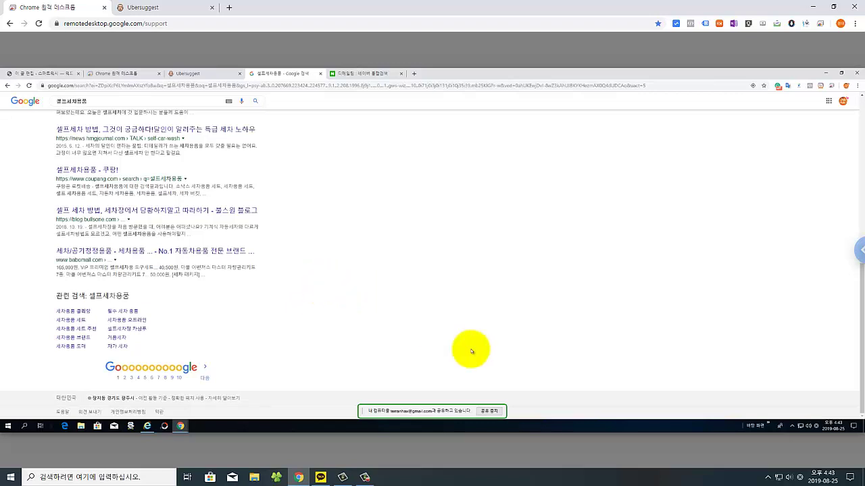
pyautogui.scroll(15, 471, 349)
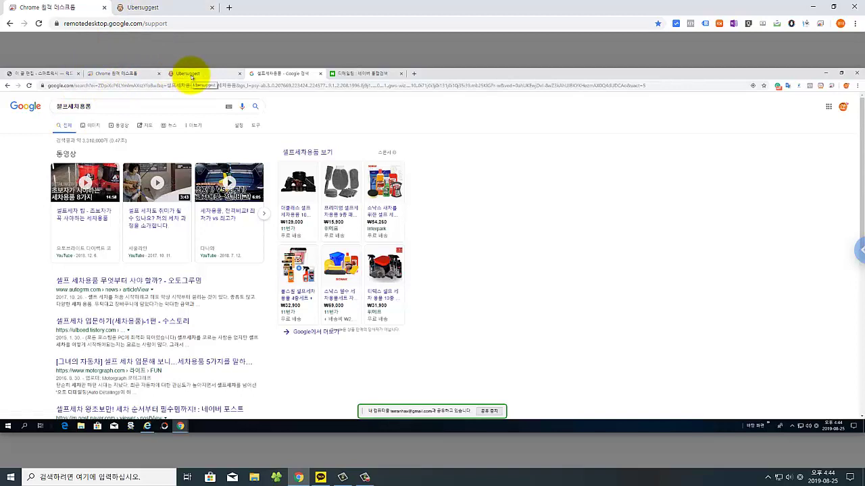
pyautogui.hotkey('ctrl', '1')
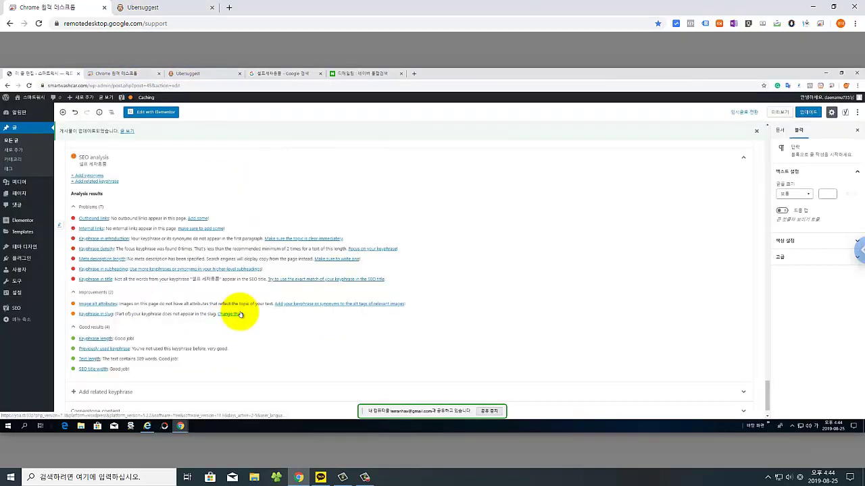